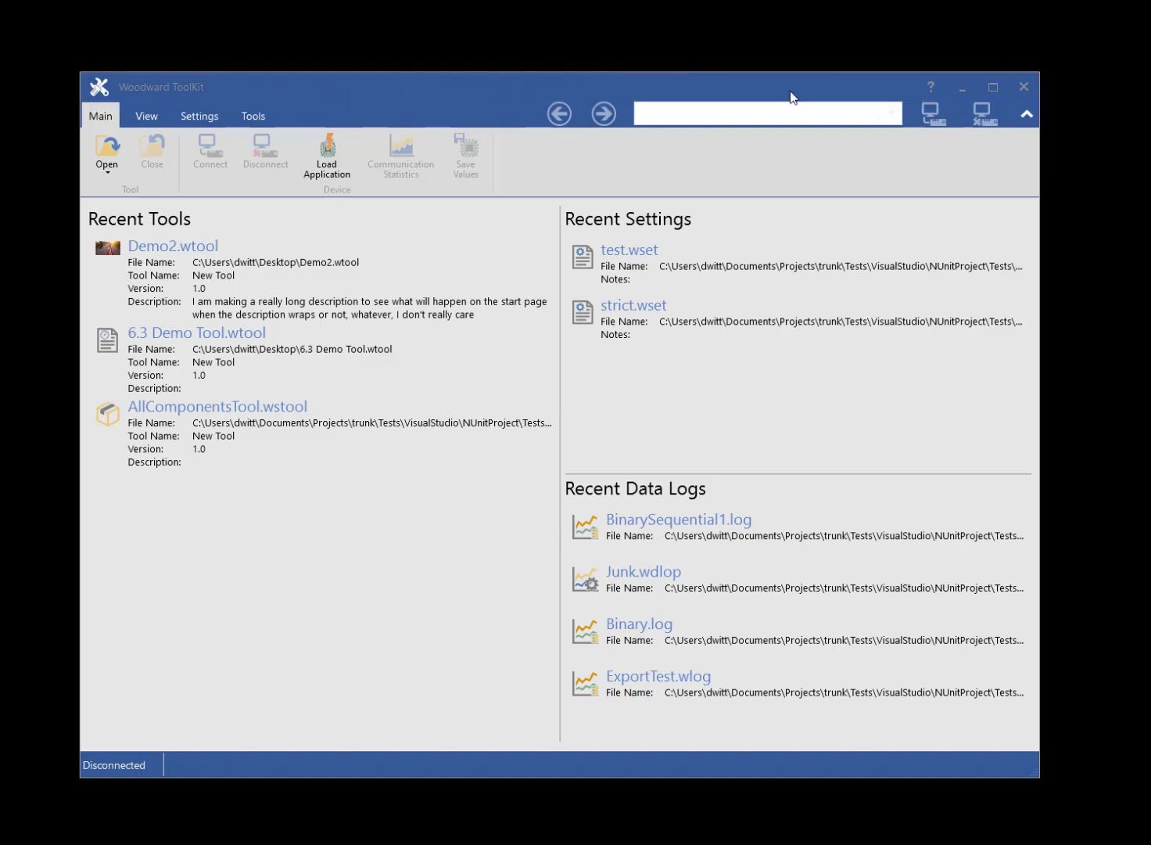
# - Check the help documentation, the diagnostic log, and the About box (version 6.7, build 357)
pyautogui.click(931, 87)
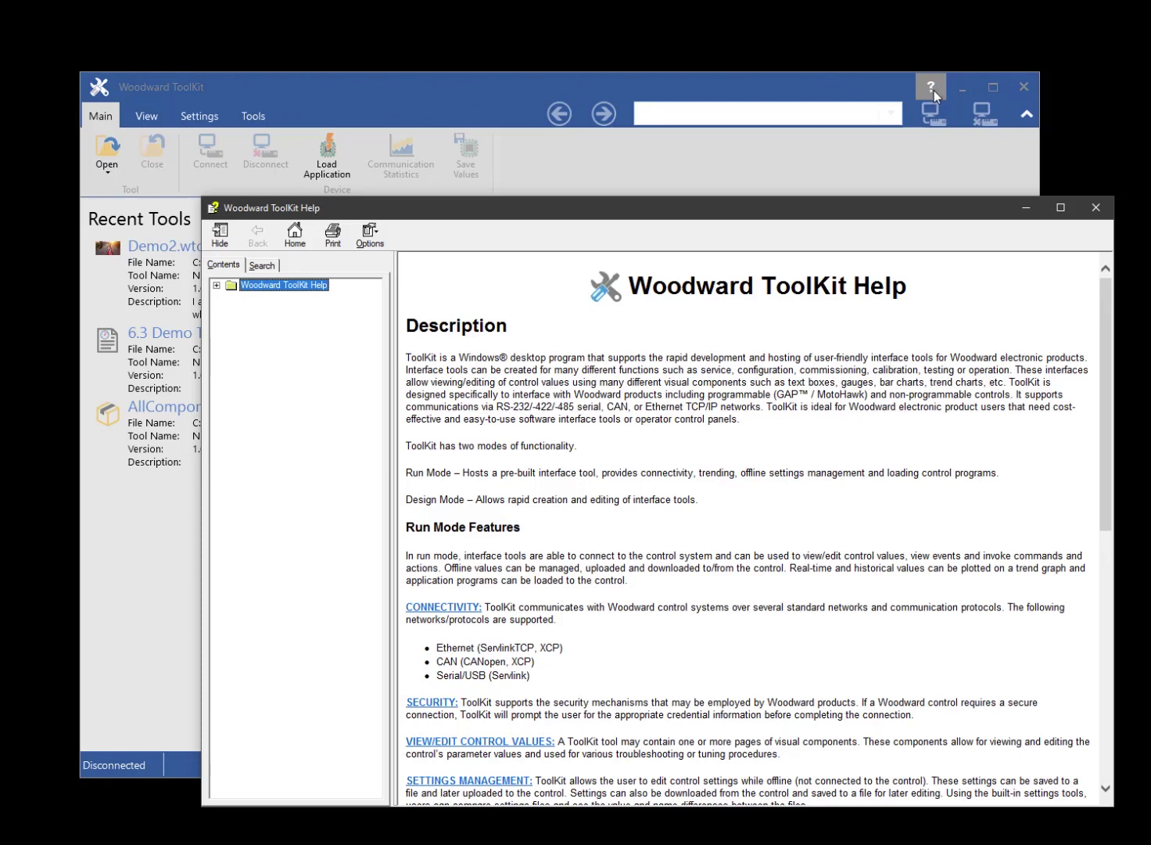
pyautogui.click(1096, 208)
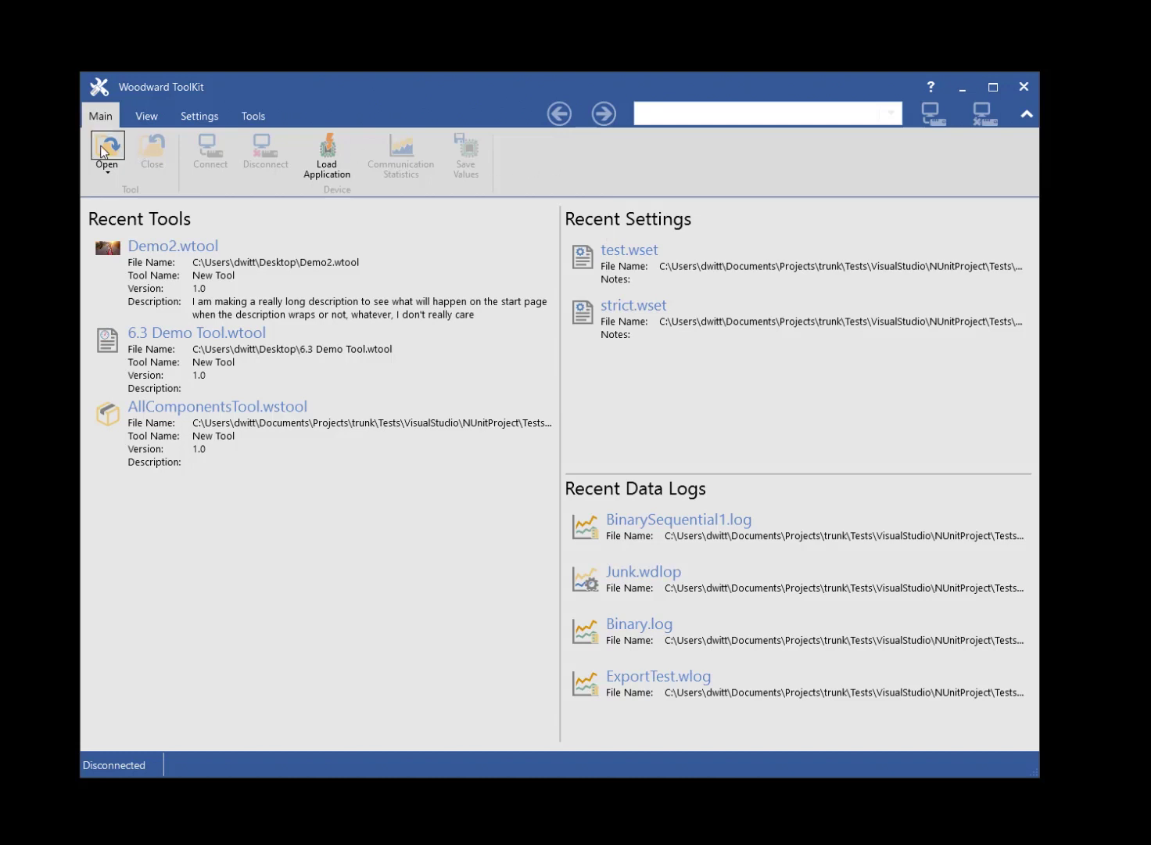
pyautogui.click(146, 119)
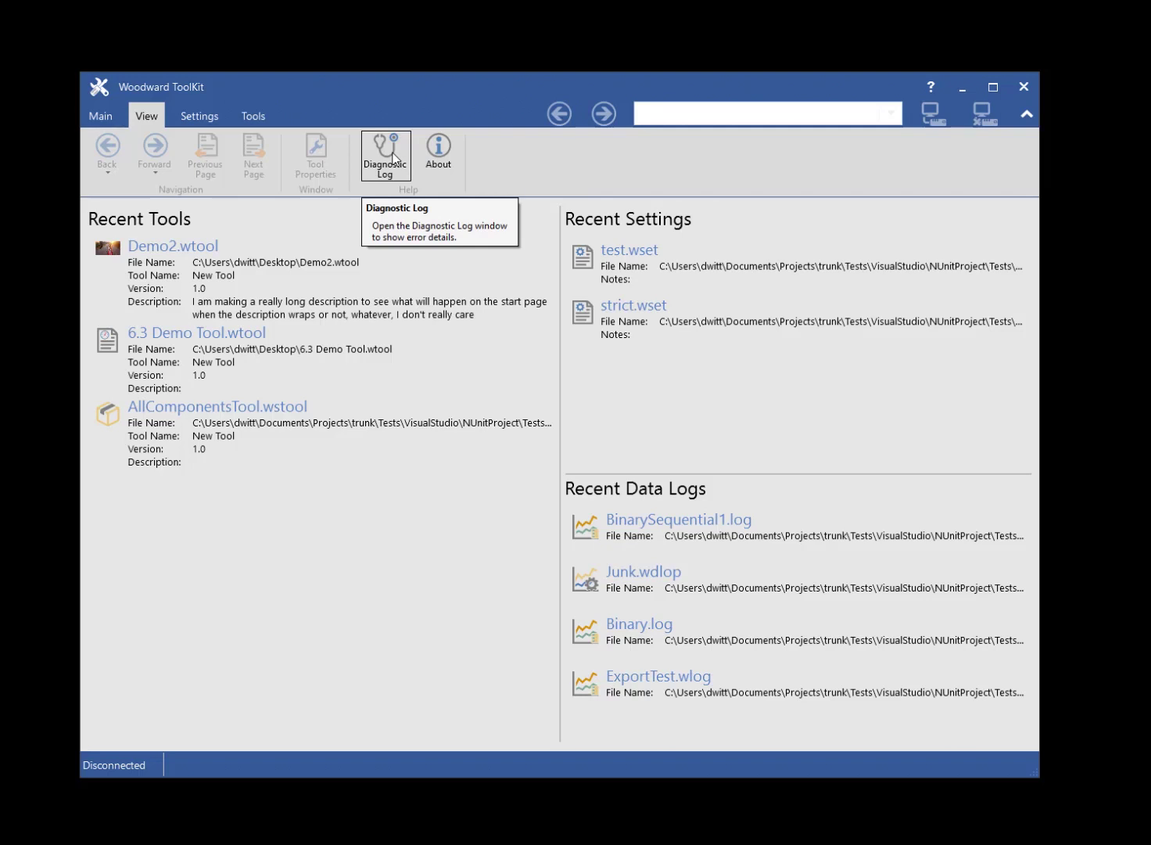
pyautogui.click(394, 158)
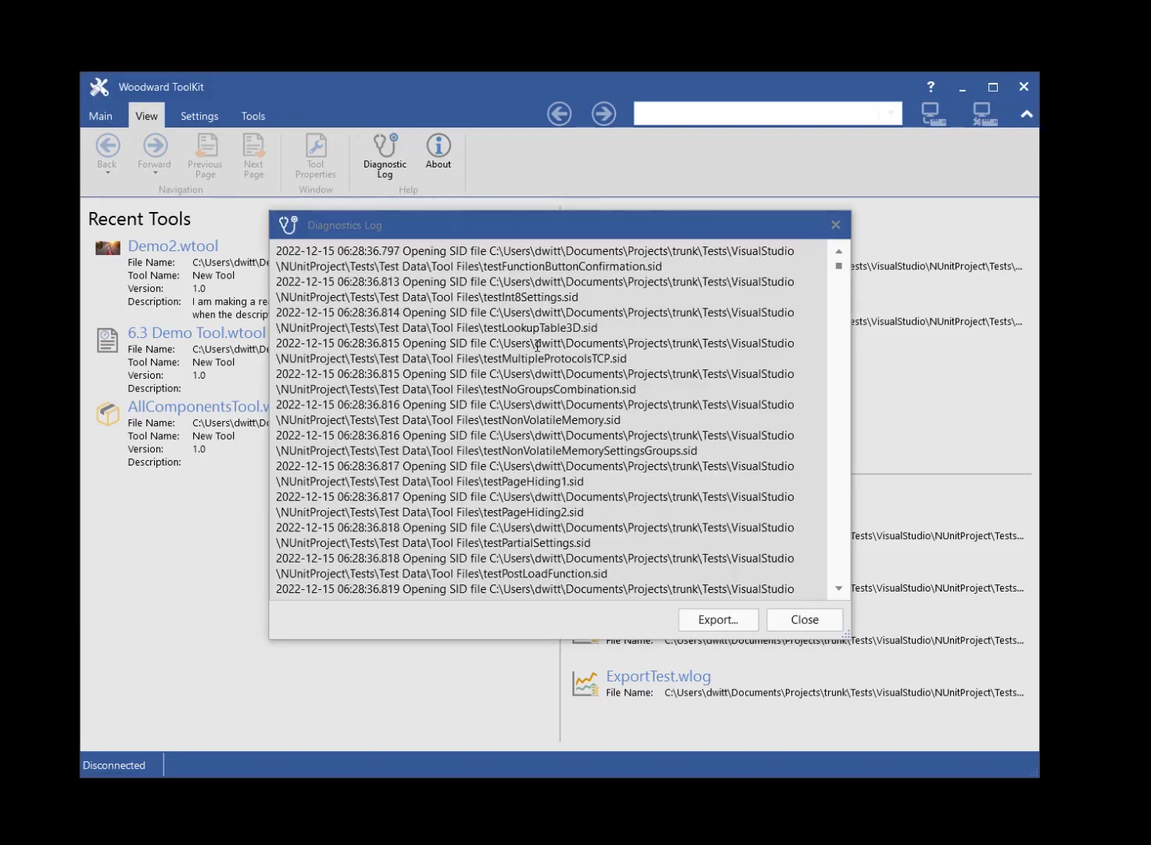
pyautogui.click(790, 620)
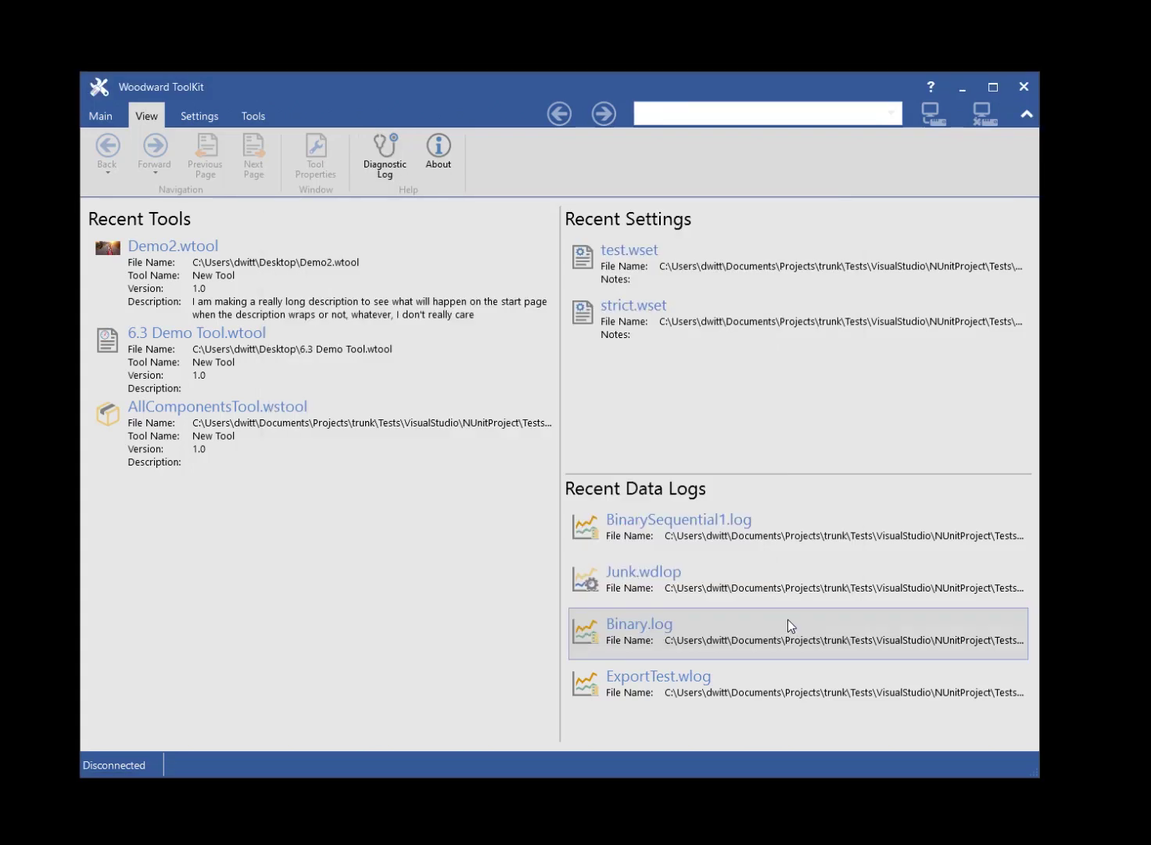
pyautogui.click(434, 156)
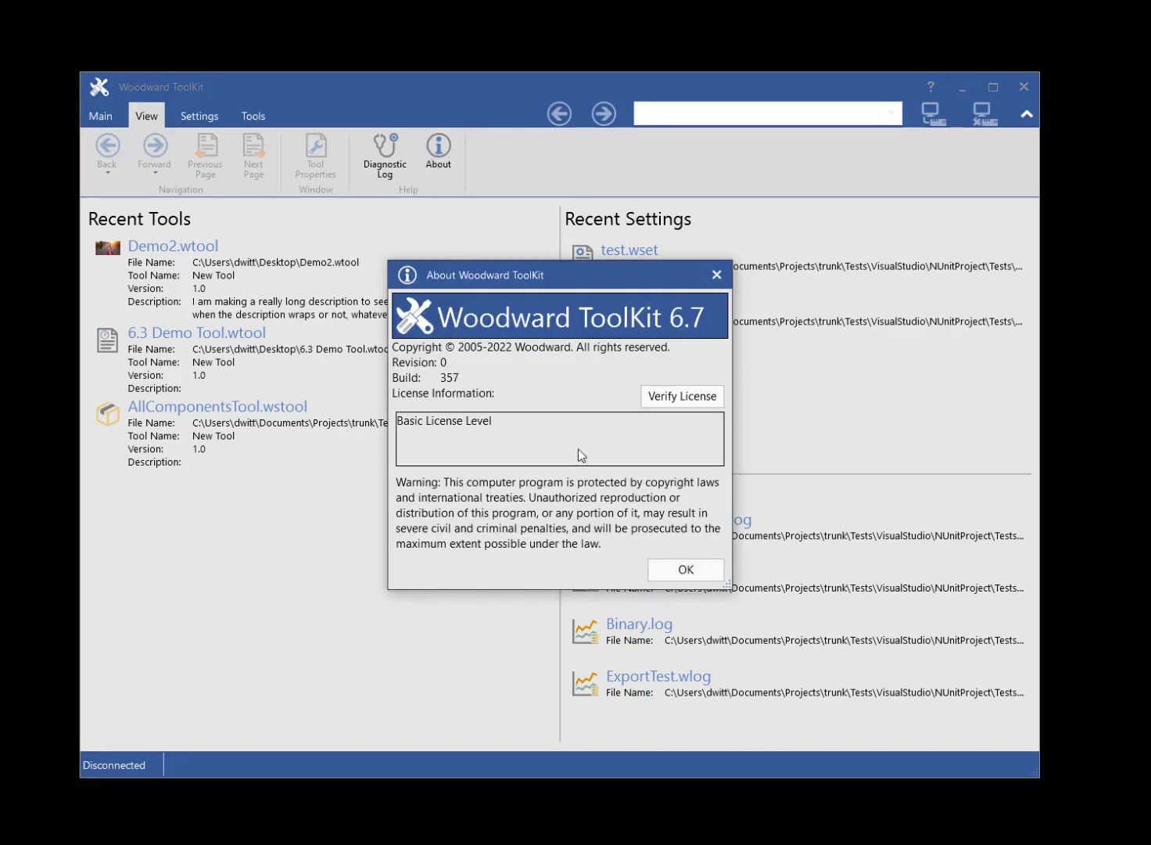
pyautogui.click(679, 570)
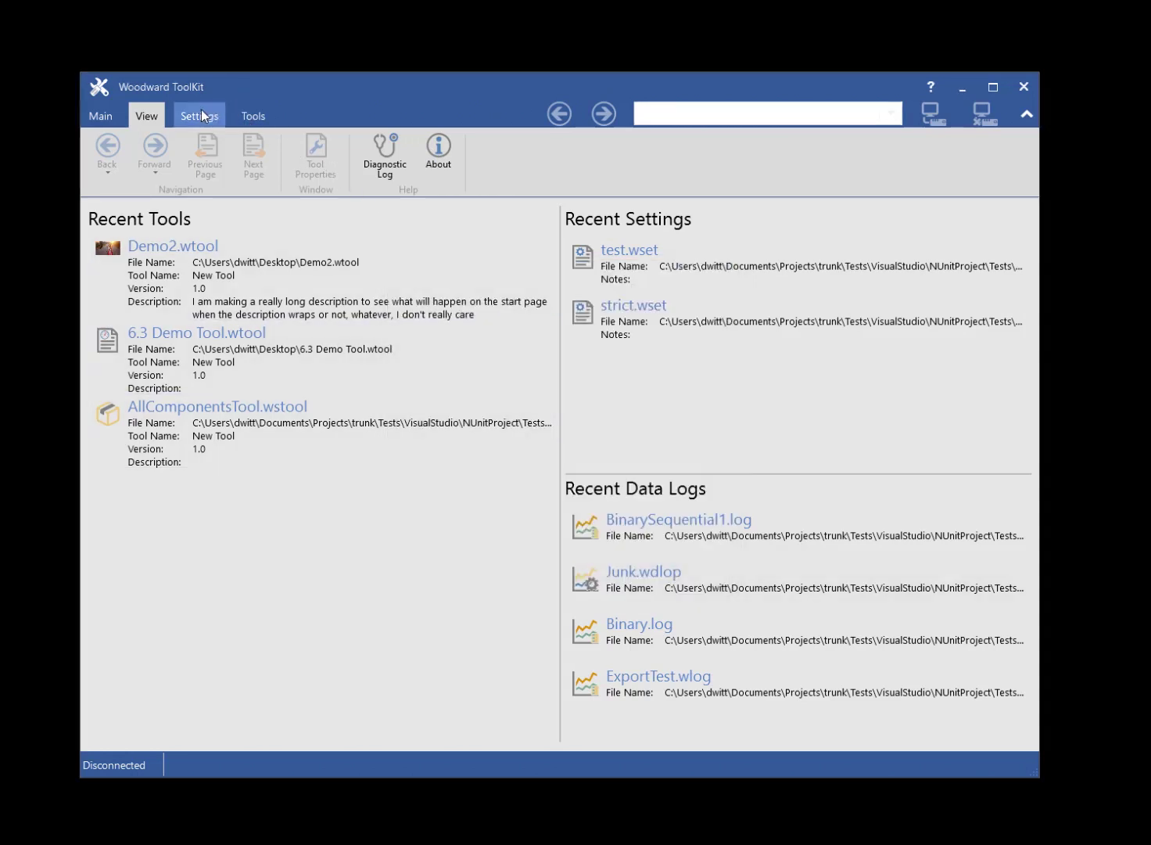
# - Look over the Settings commands, then the Tools design, trending and feature commands
pyautogui.click(201, 116)
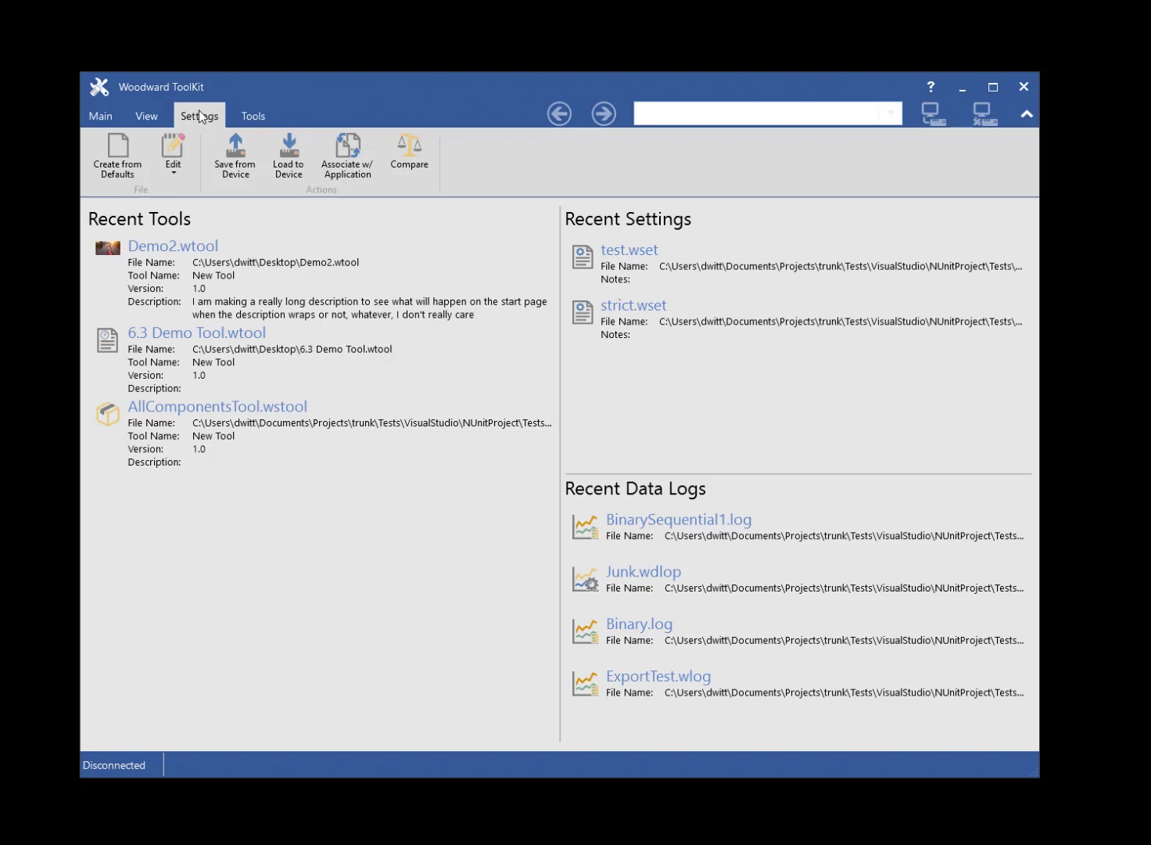
pyautogui.click(263, 116)
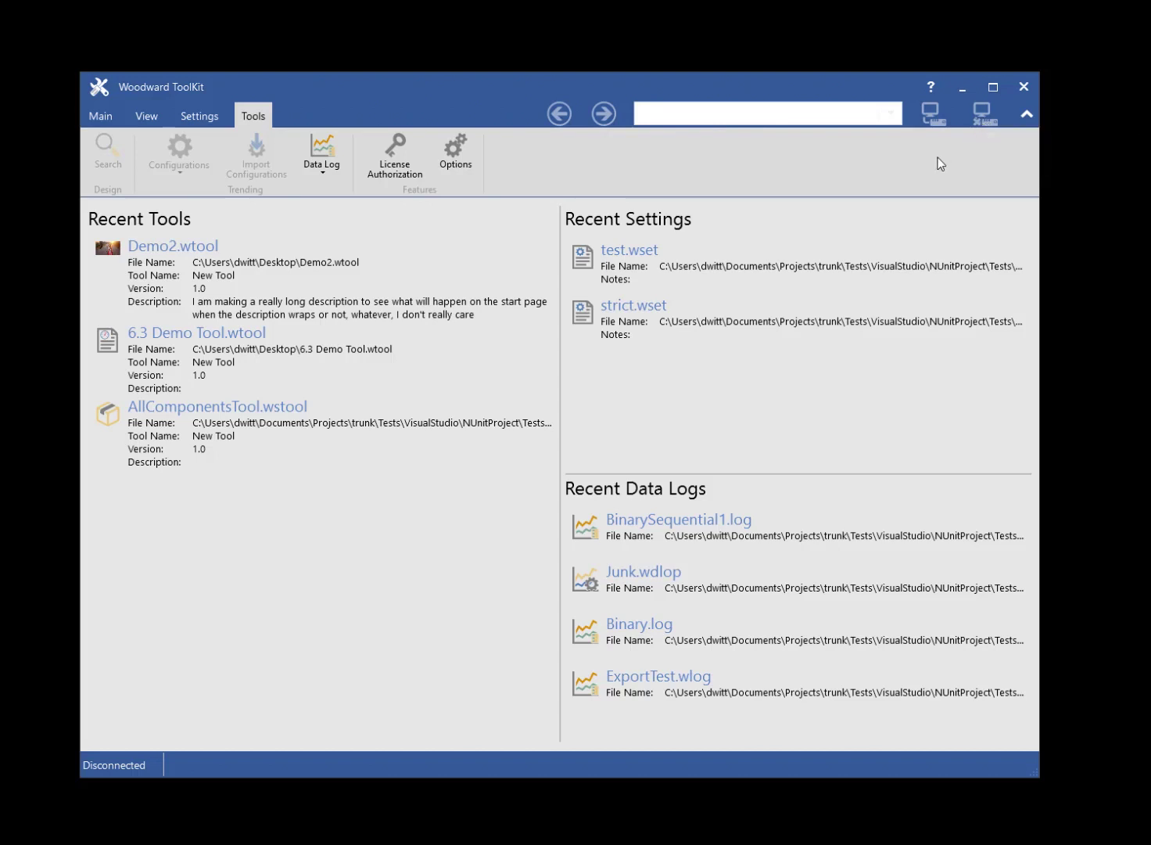
# - Collapse the ribbon to enlarge the page, then expand it again
pyautogui.click(1027, 115)
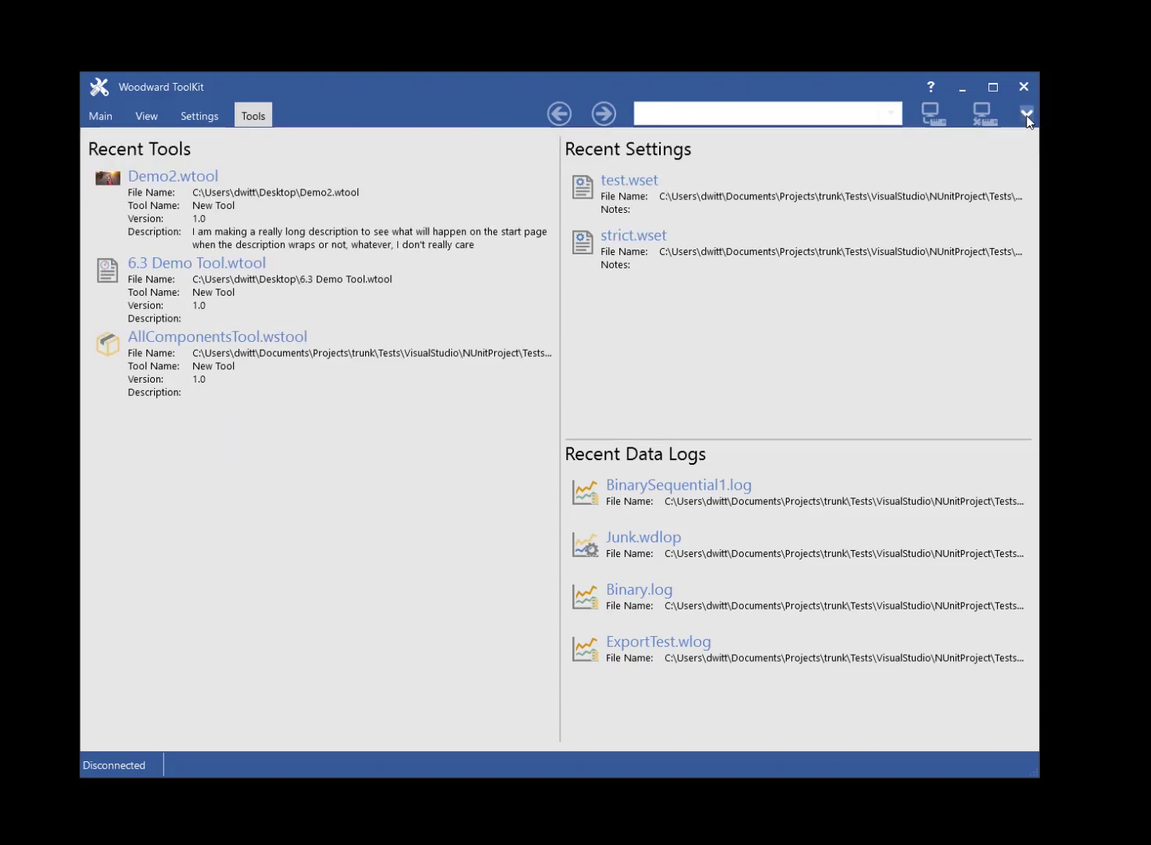
pyautogui.click(1027, 115)
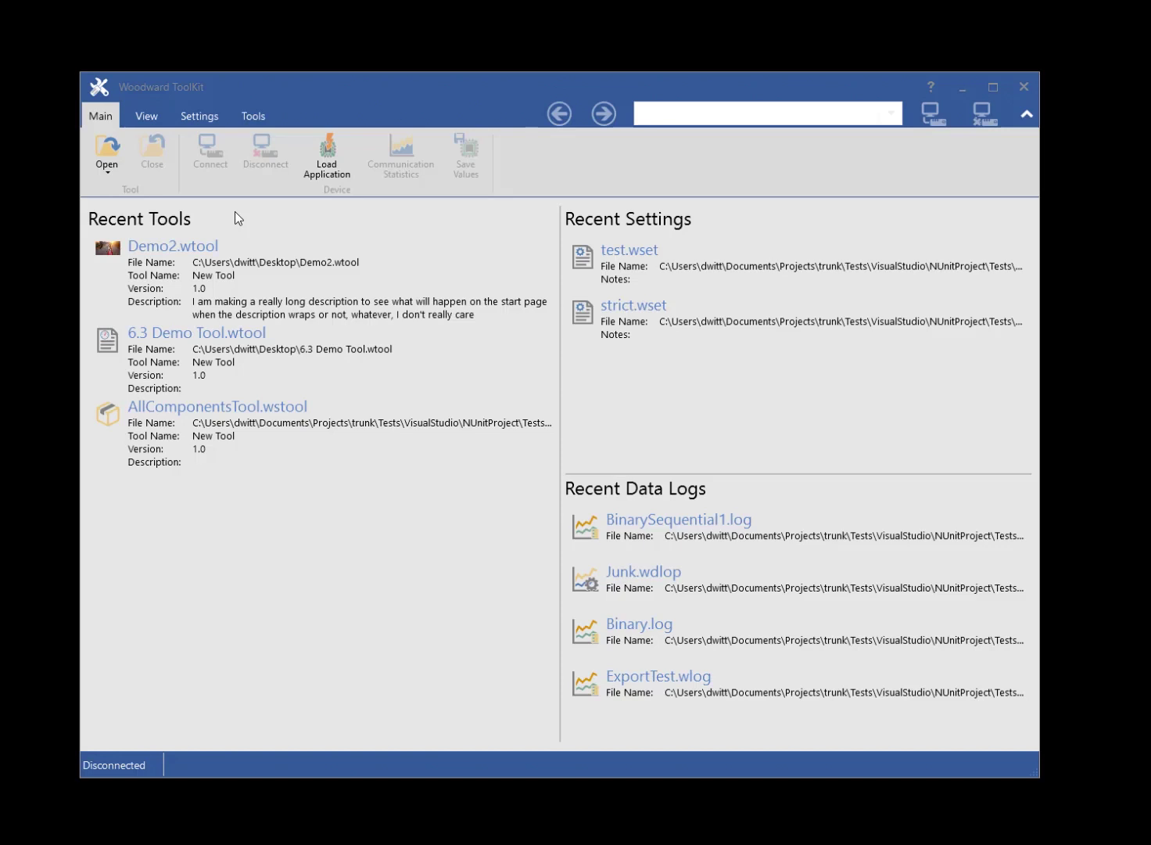
# - Open Demo2.wtool from Recent Tools after glancing at the Open browser and dropdown
pyautogui.click(104, 150)
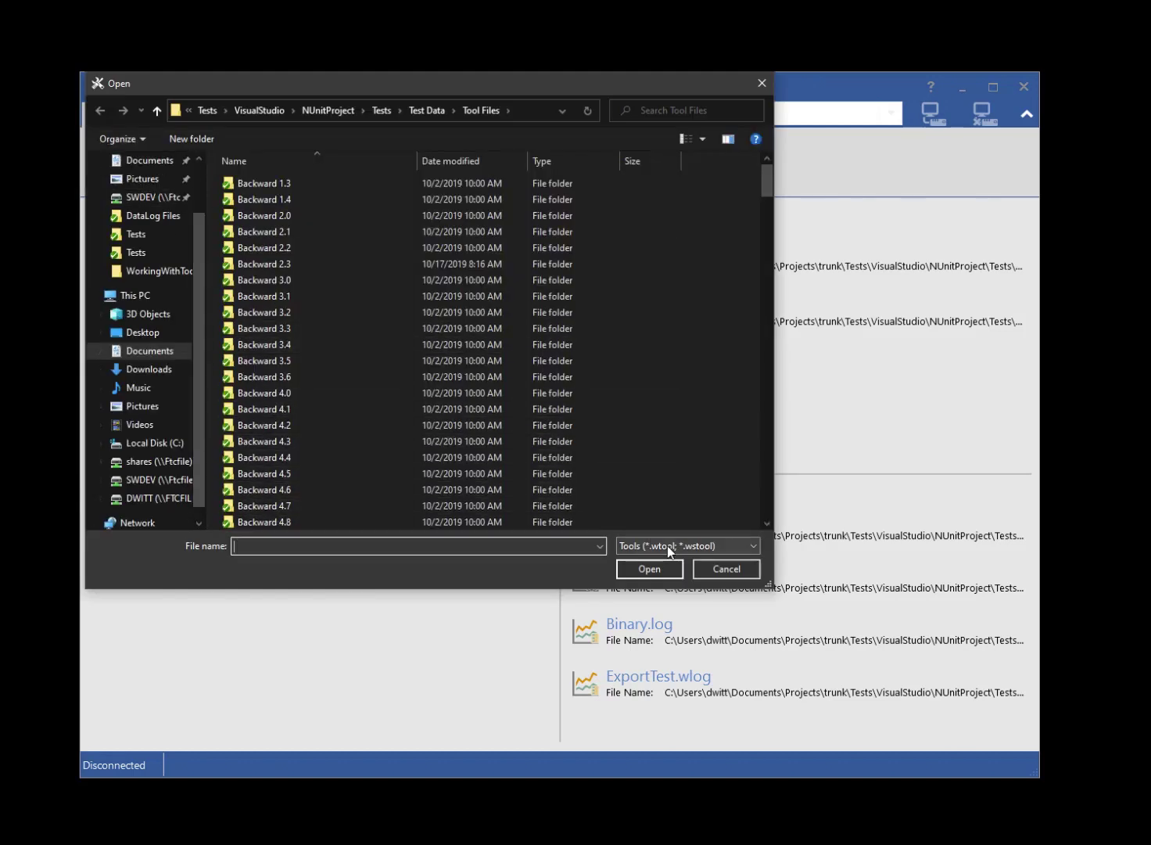
pyautogui.click(708, 570)
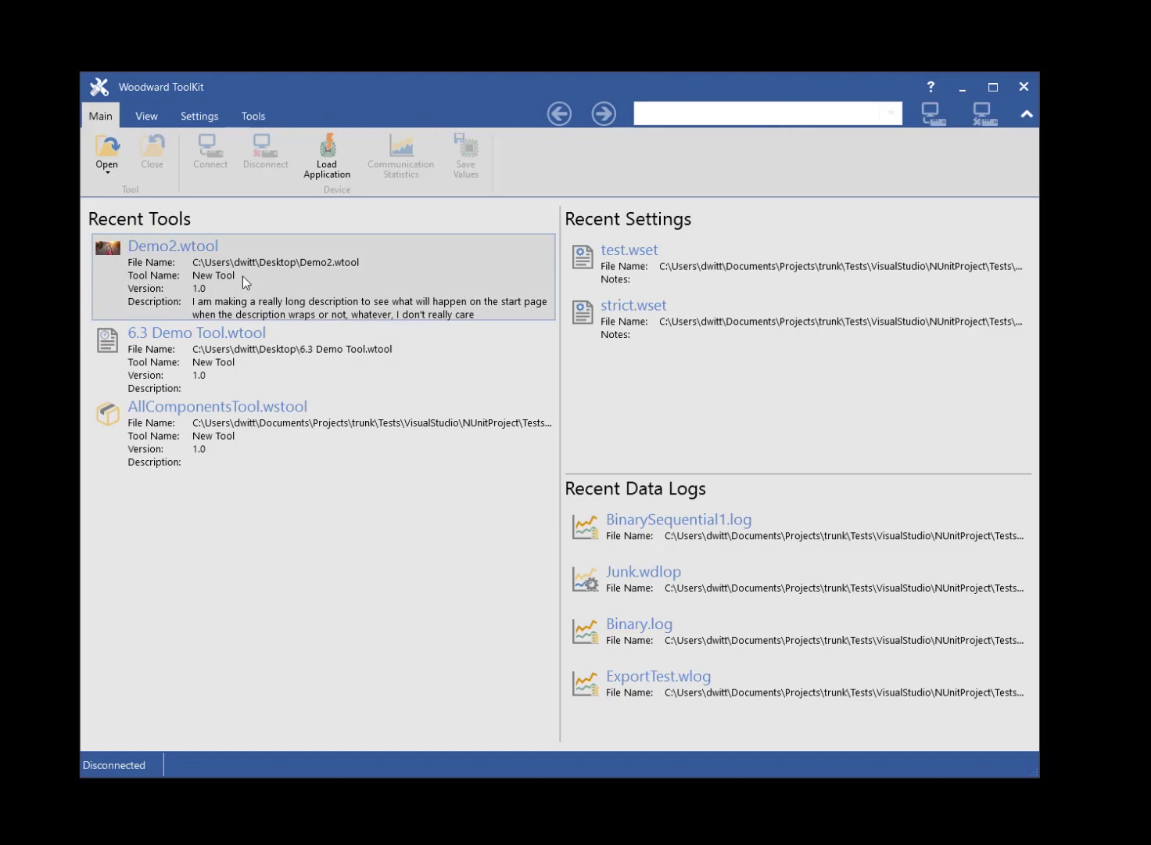
pyautogui.click(107, 172)
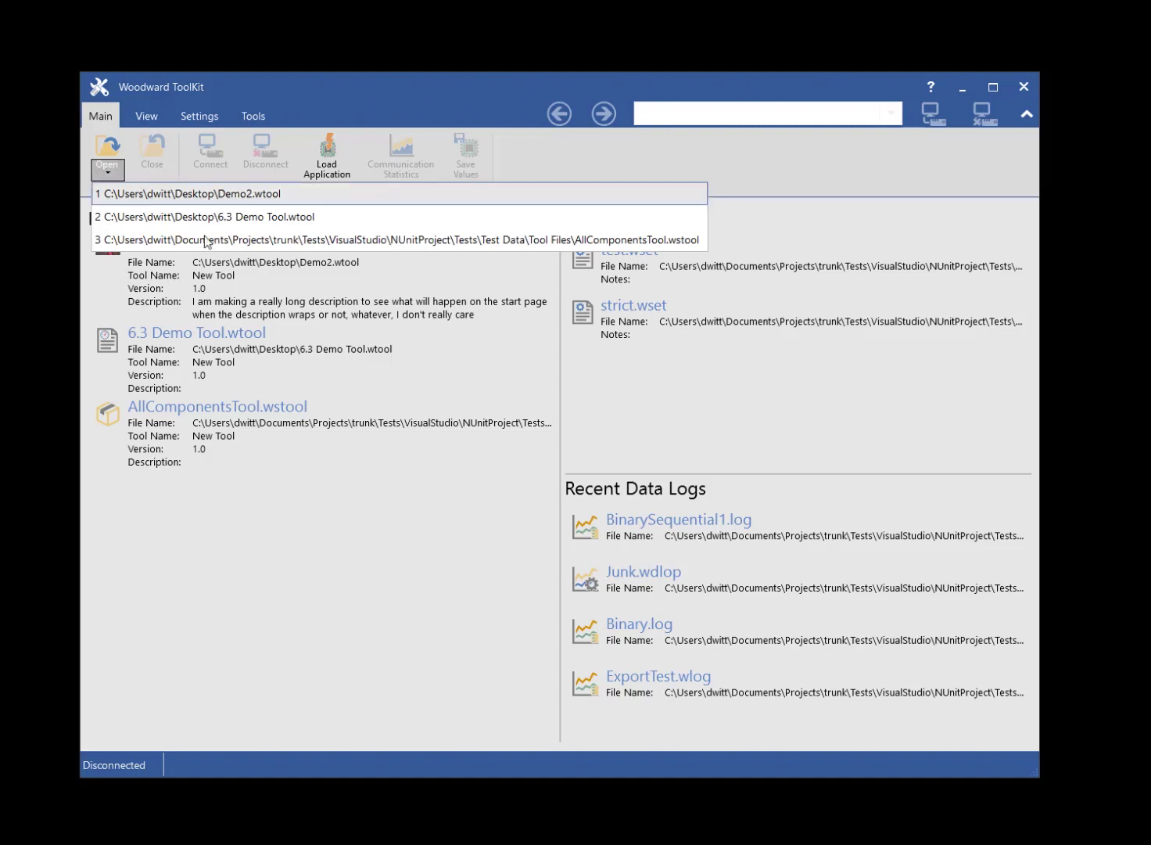
pyautogui.click(320, 555)
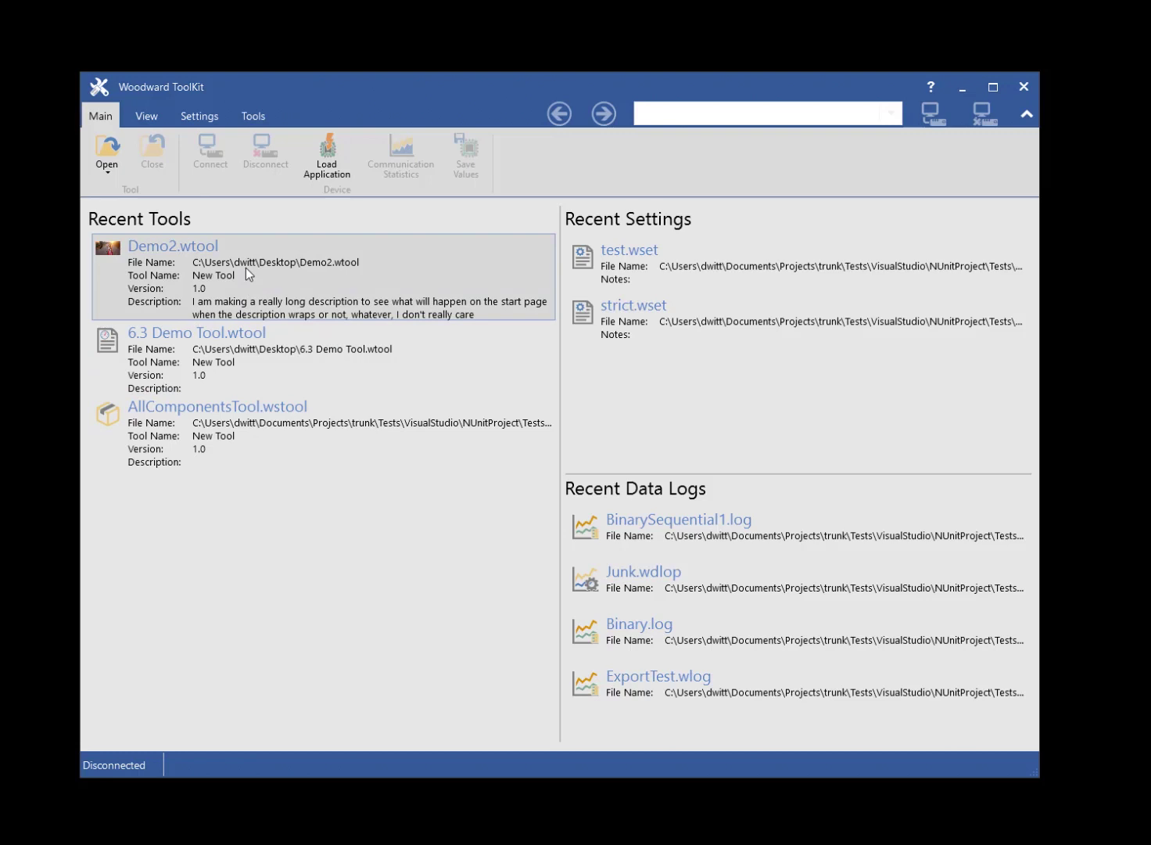
pyautogui.click(246, 268)
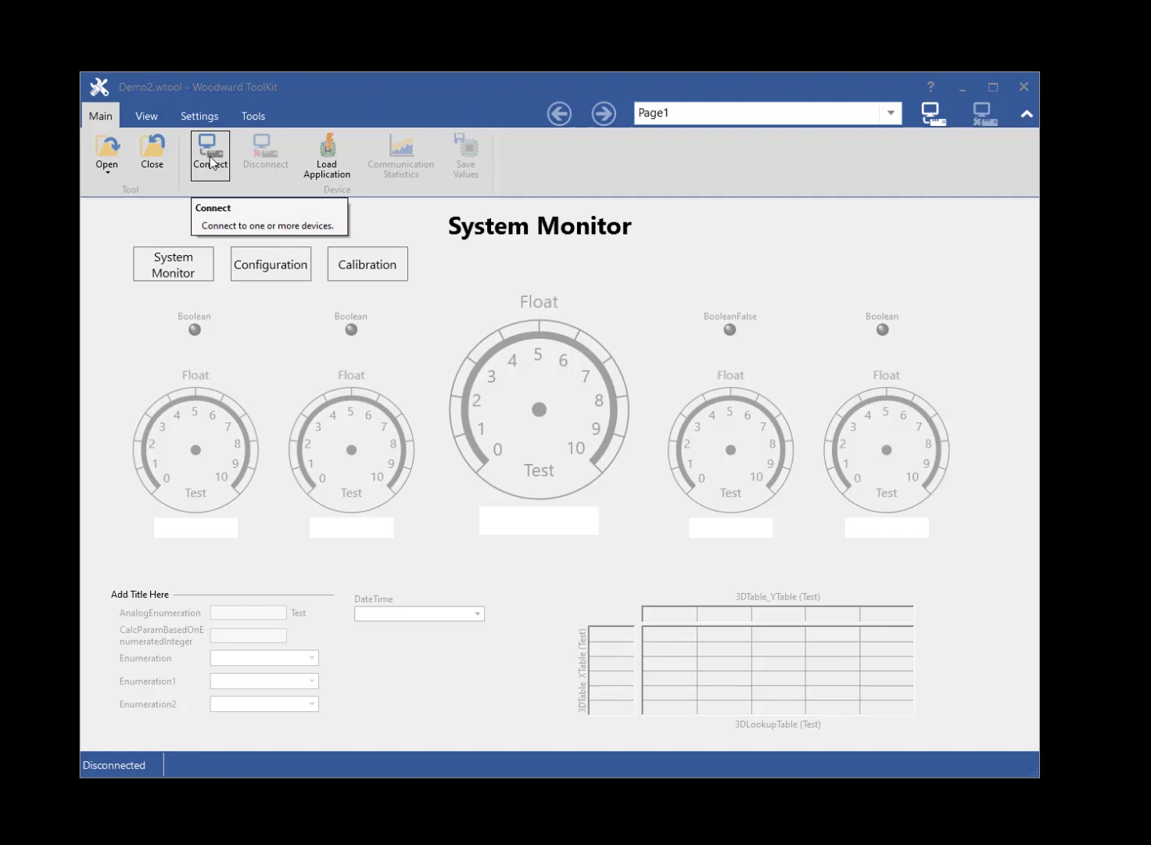
# - Connect to the 127.0.0.1 device over TCP/IP after checking the Kvaser and COM11 networks
pyautogui.click(211, 161)
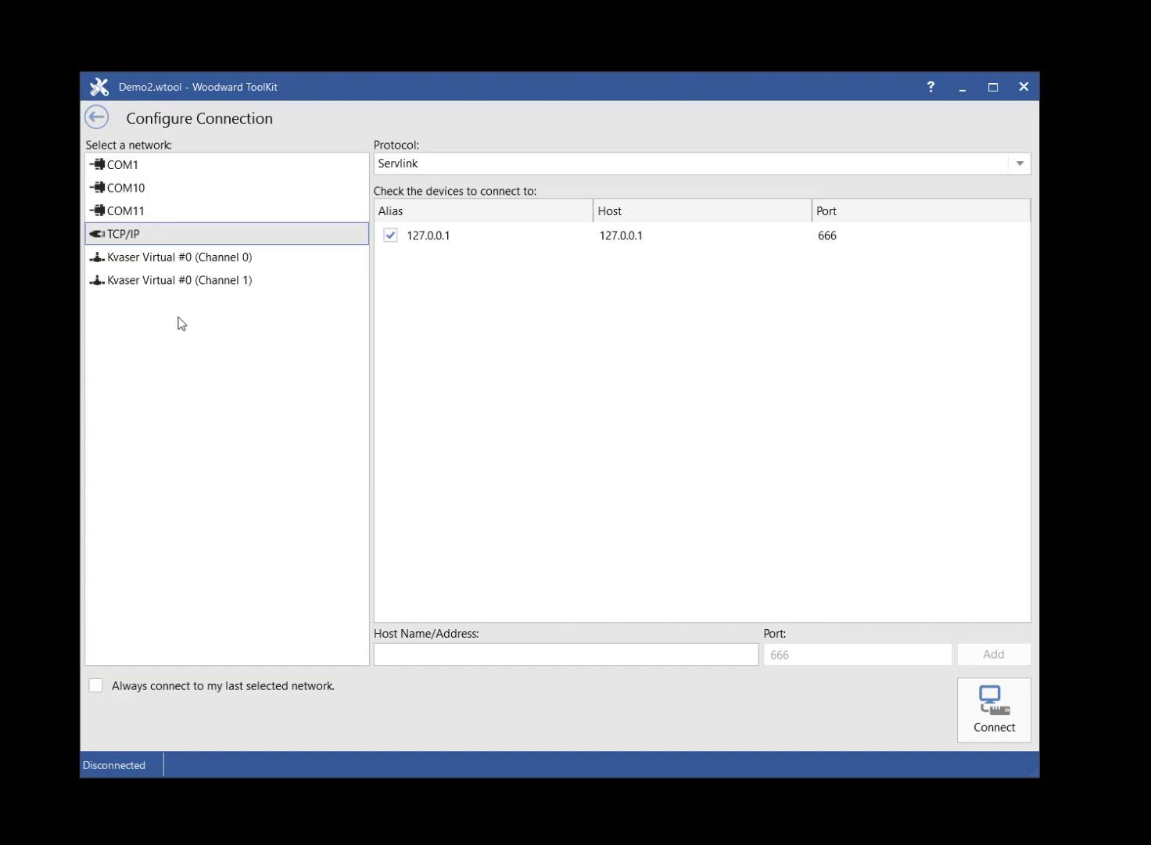
pyautogui.click(195, 258)
pyautogui.click(188, 215)
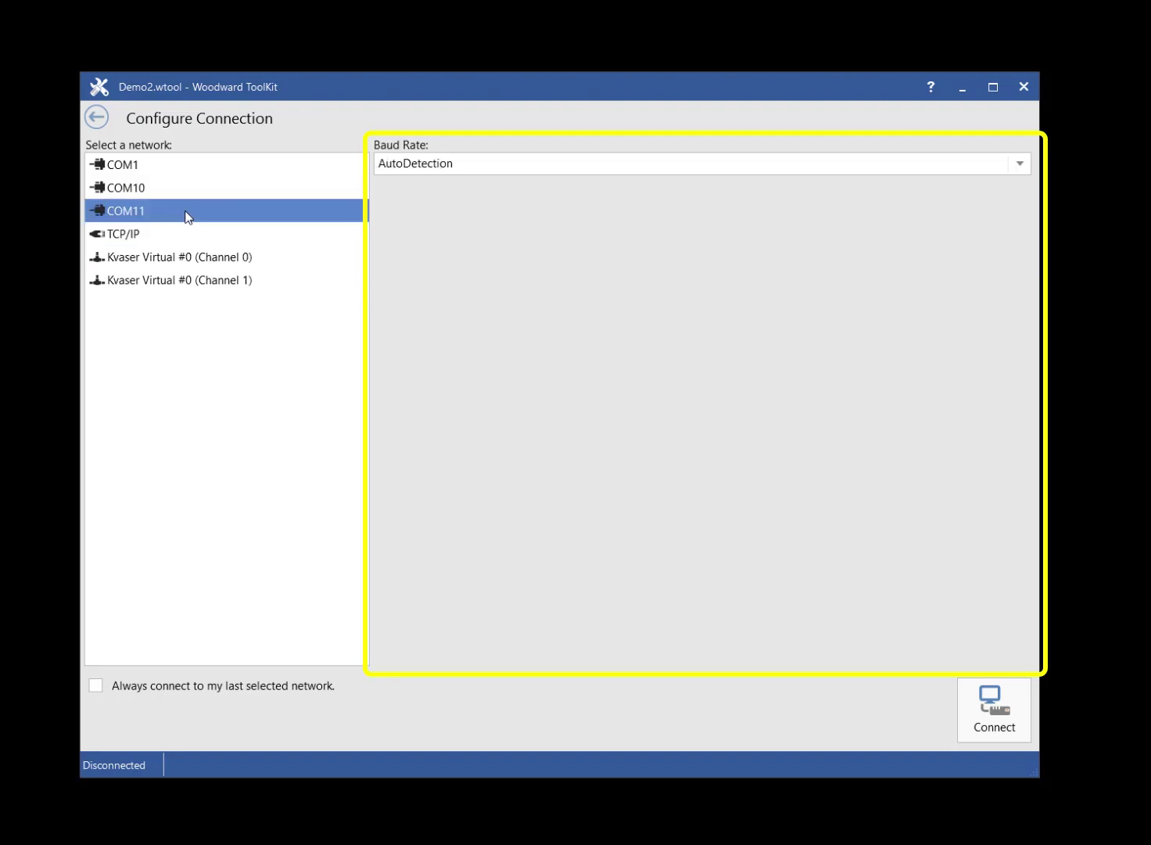
pyautogui.click(180, 240)
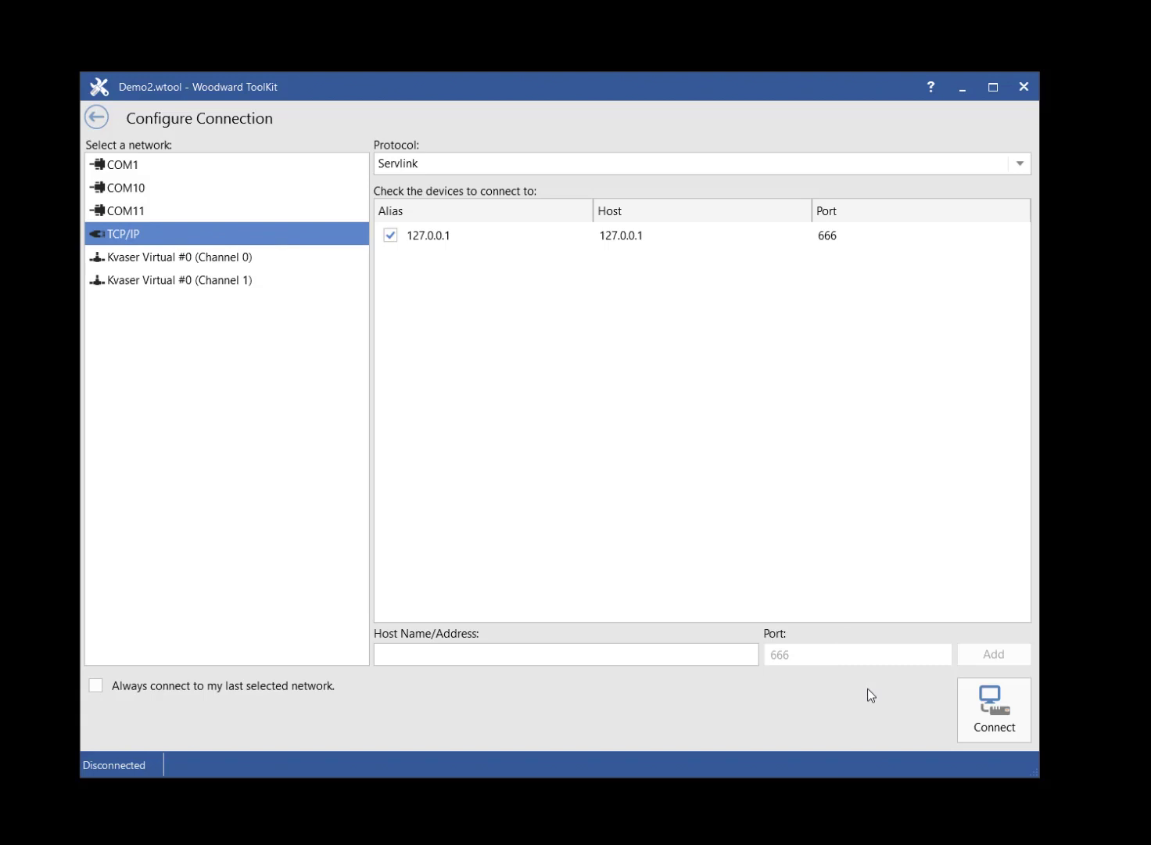
pyautogui.click(992, 711)
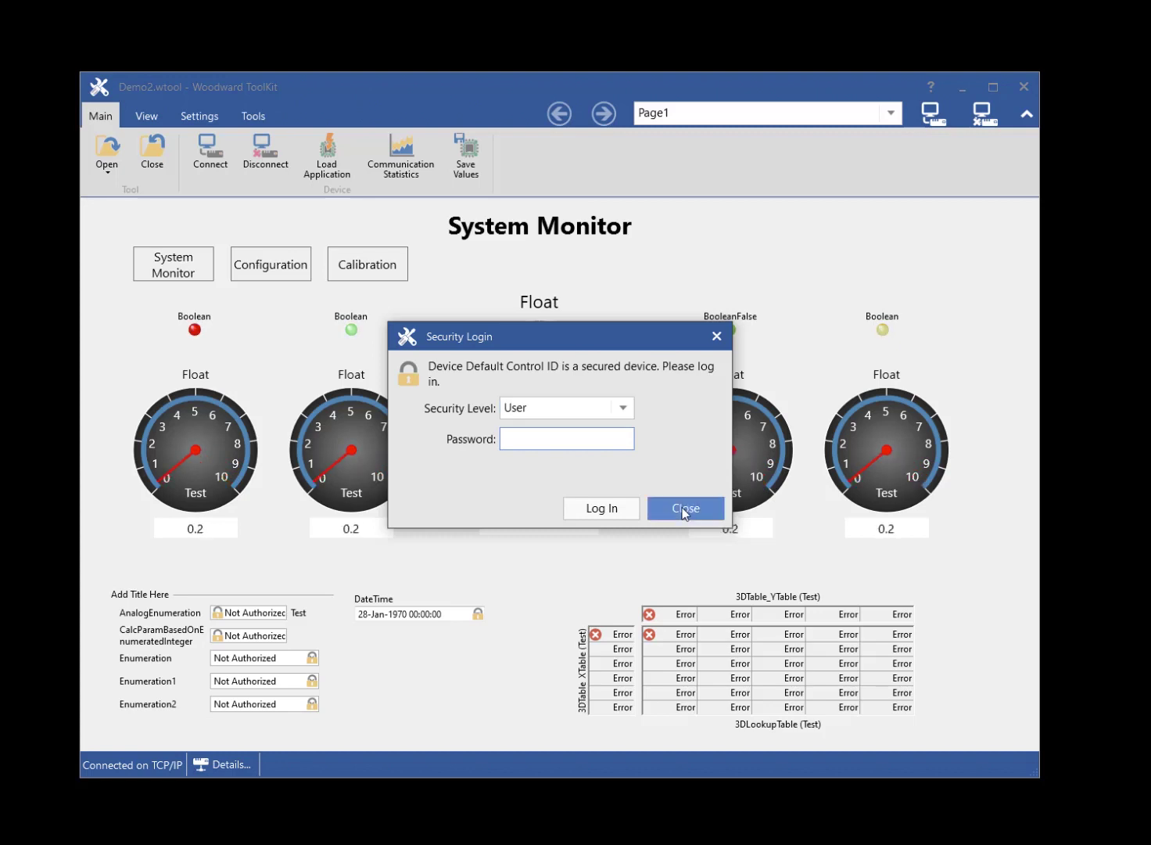
# - Skip the security login and show the 127.0.0.1 connection details with status Connected
pyautogui.click(685, 509)
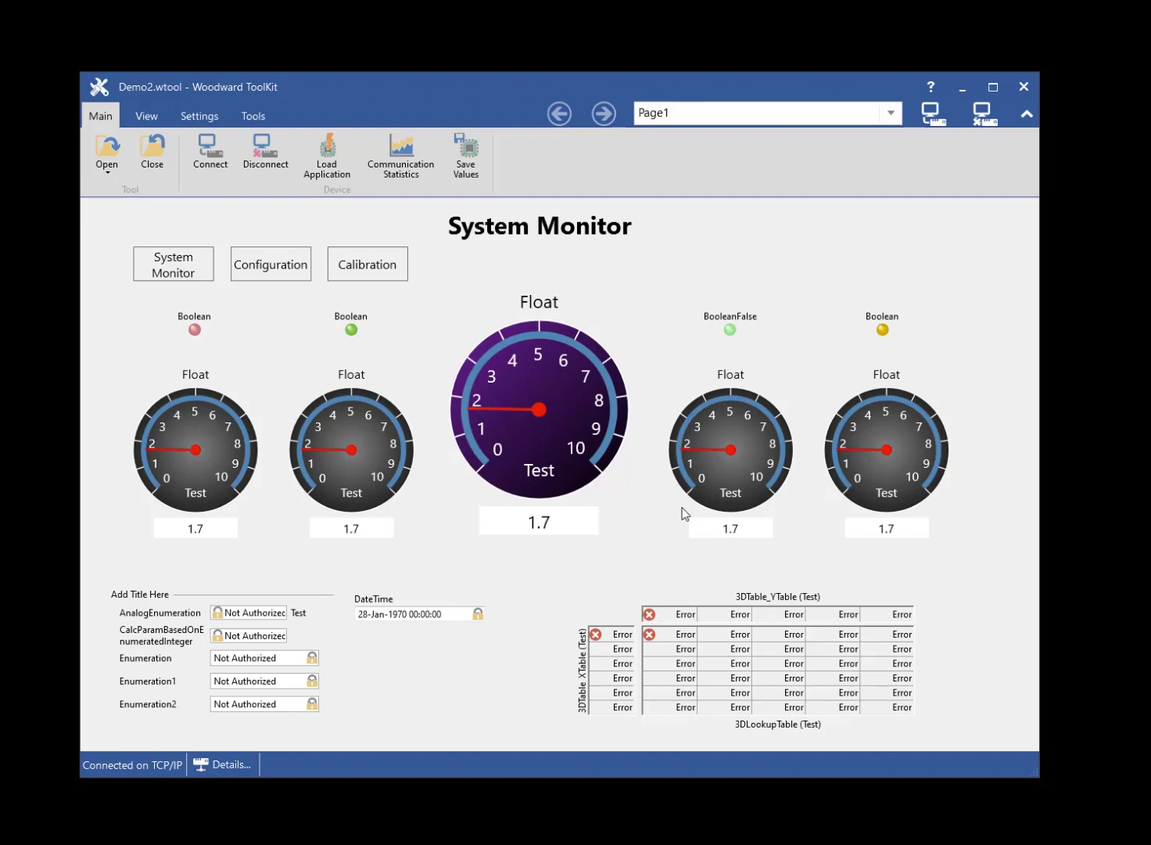
pyautogui.moveTo(649, 620)
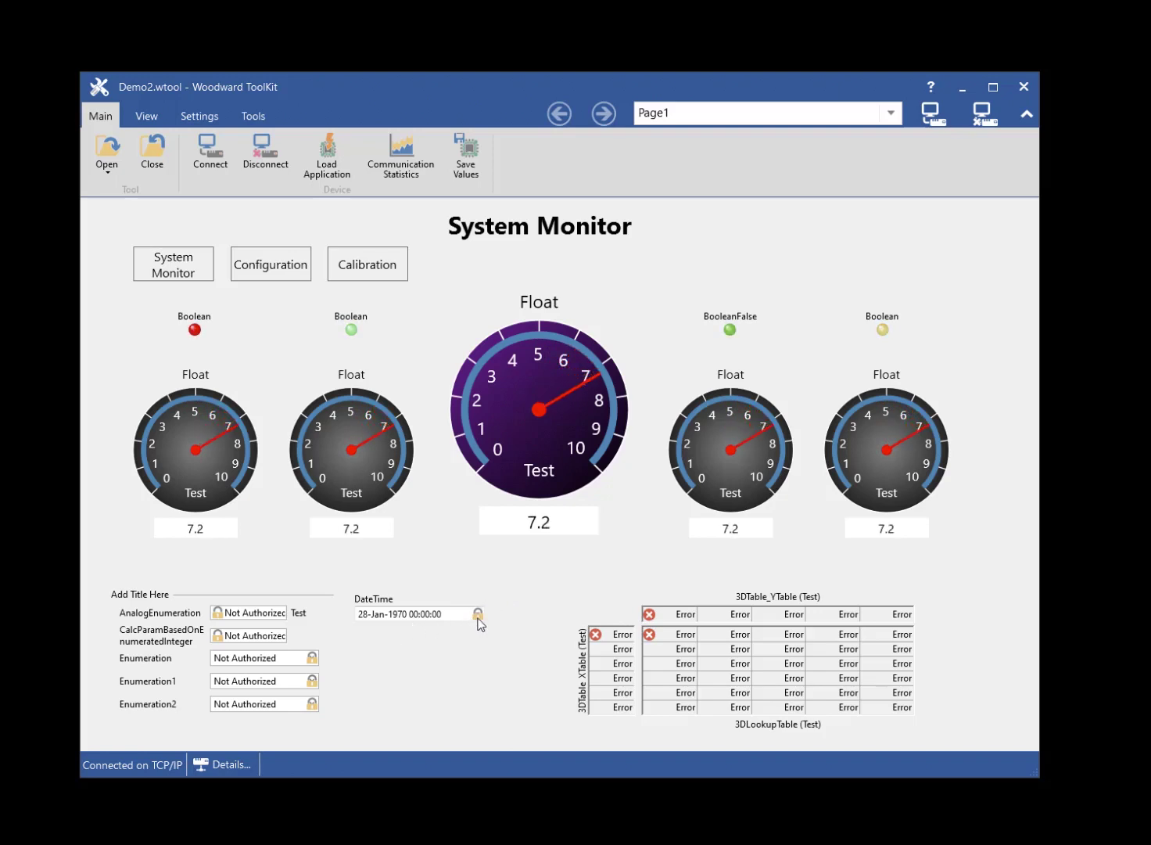
pyautogui.moveTo(478, 618)
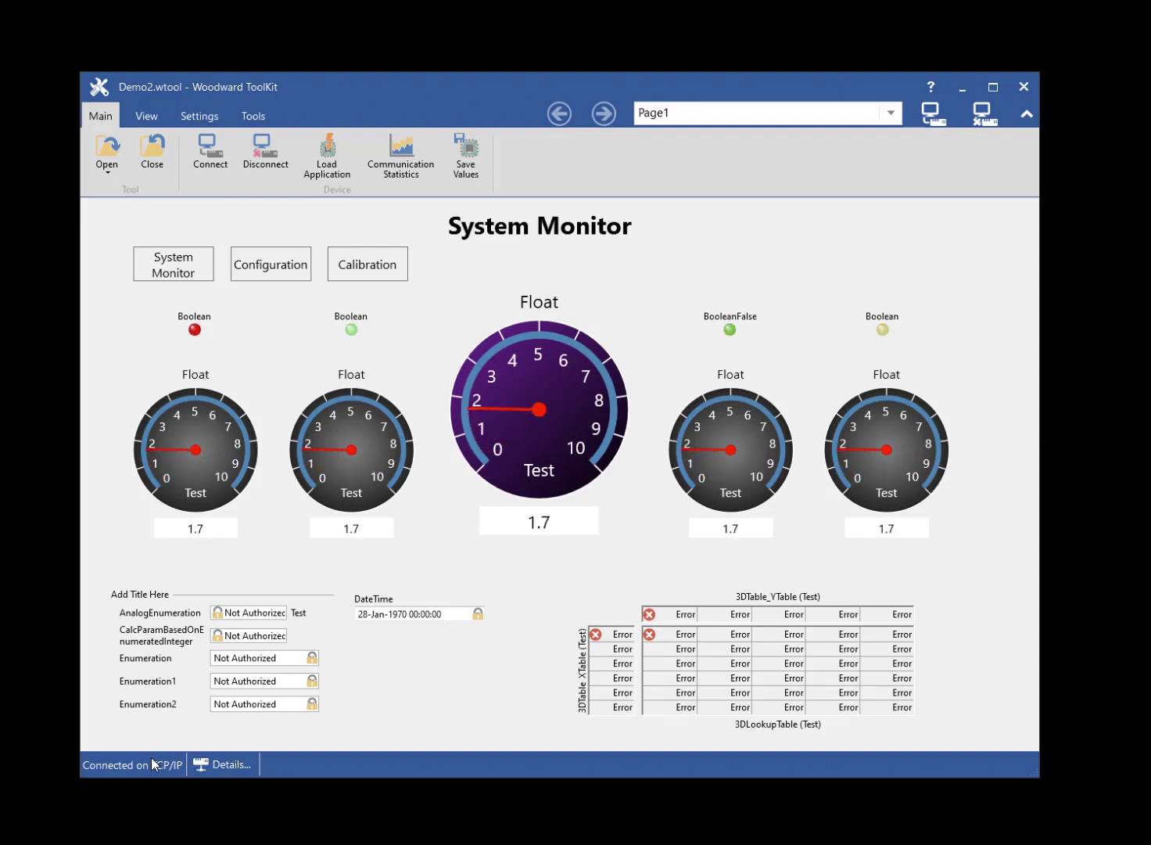
pyautogui.click(229, 765)
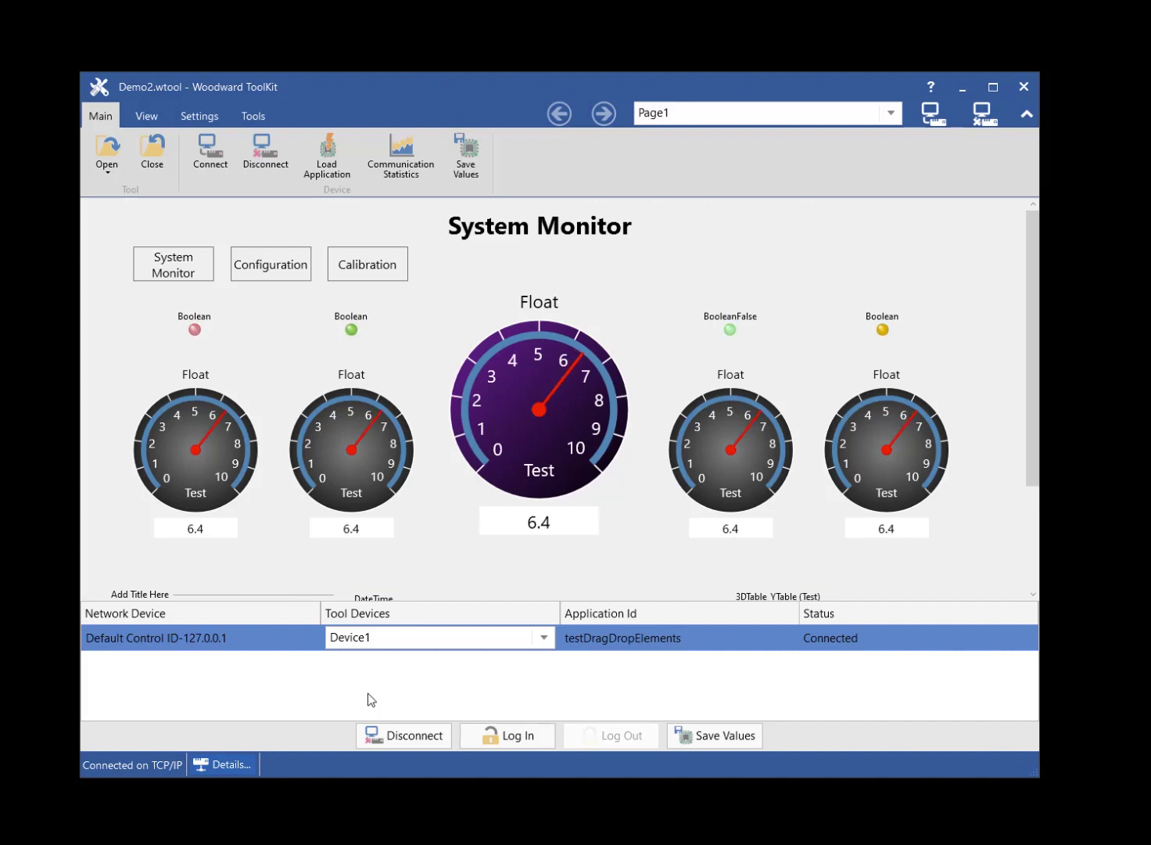
# - Log in at Woodward security level with the device password, then hide the connection details
pyautogui.click(501, 739)
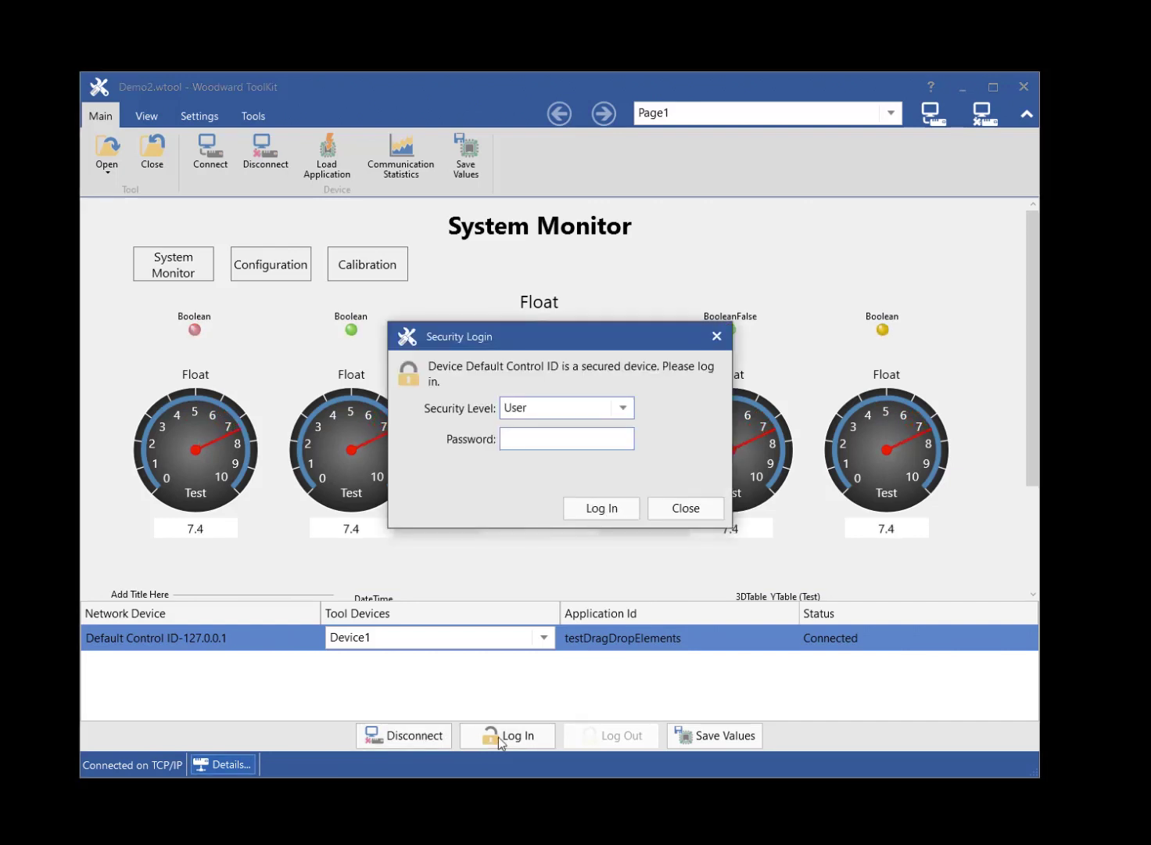
pyautogui.click(592, 408)
pyautogui.click(533, 501)
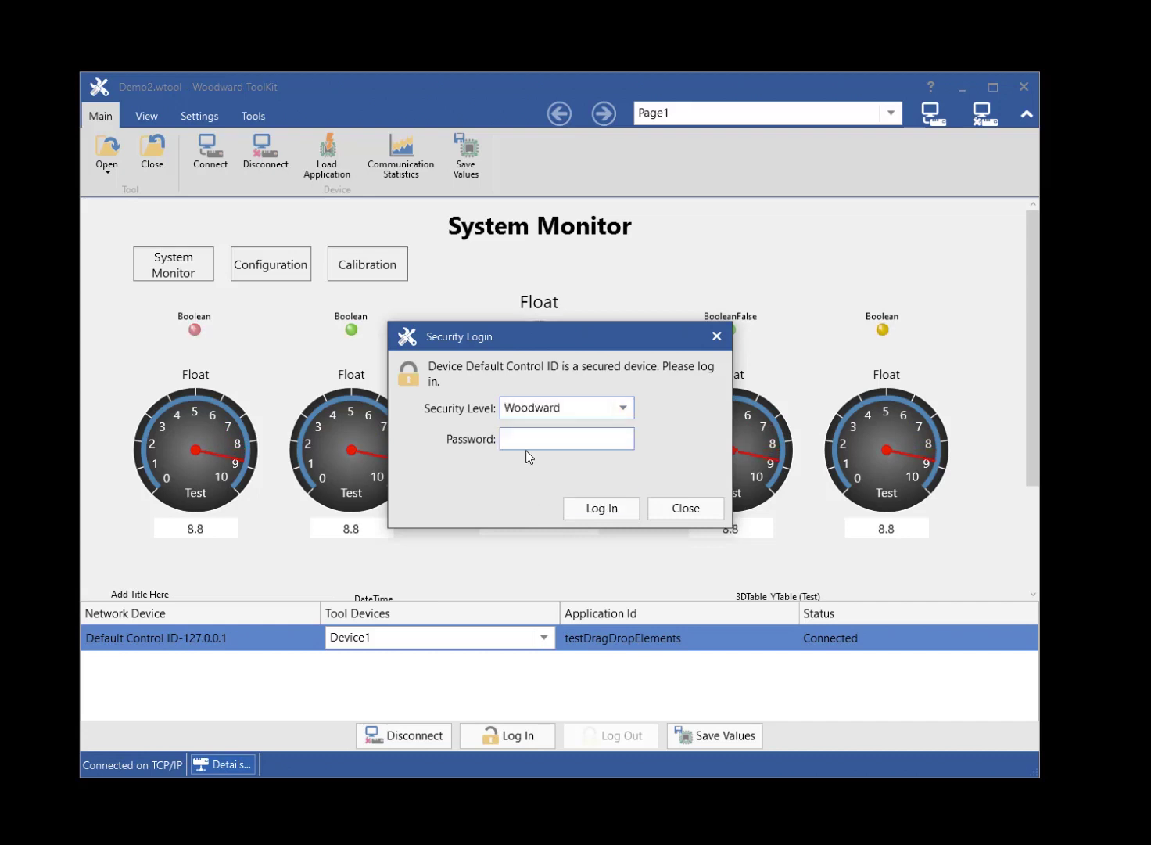
pyautogui.click(594, 507)
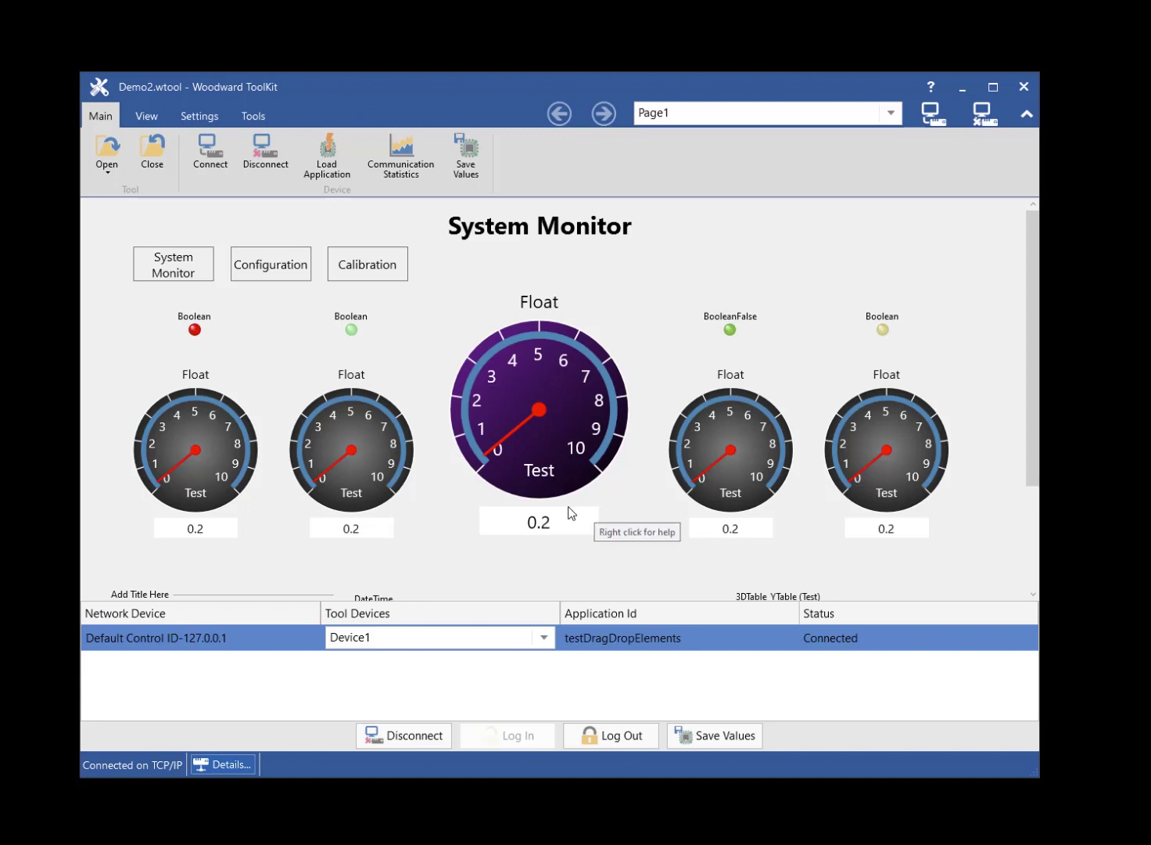
pyautogui.click(208, 764)
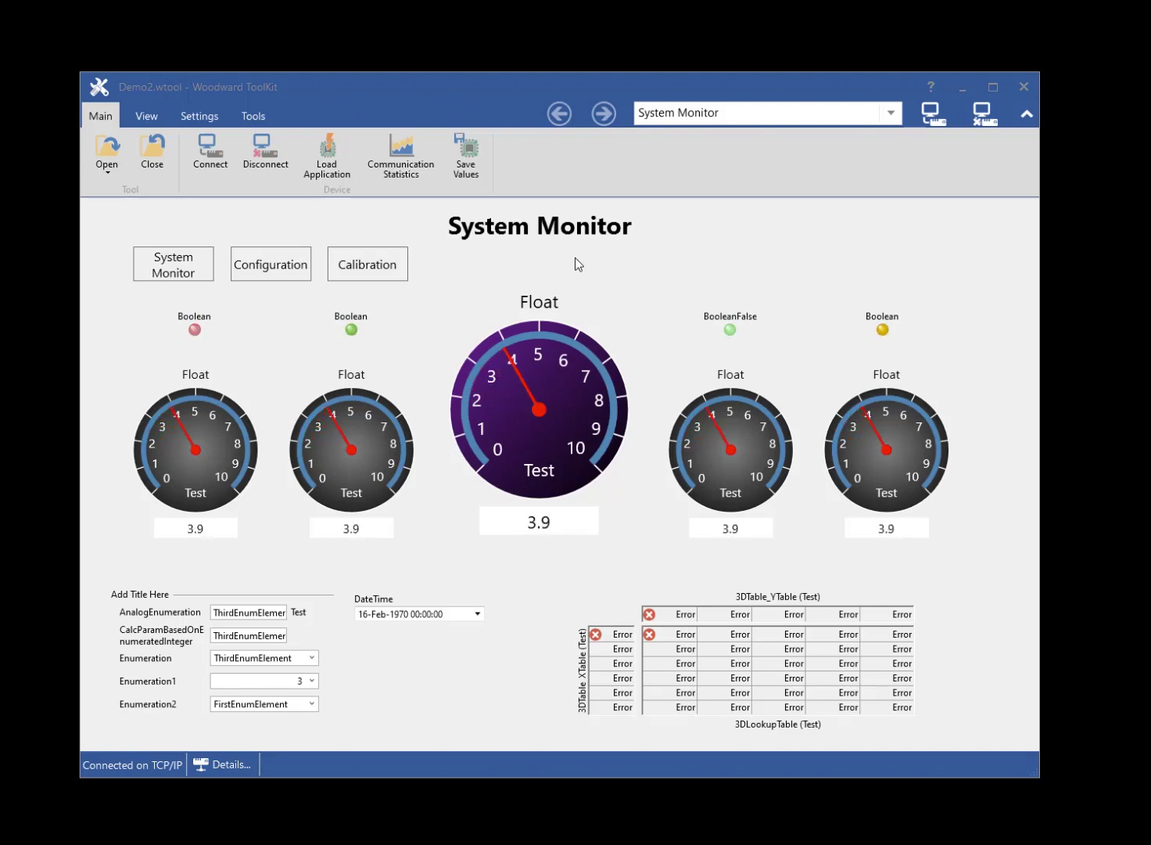
# - Jump to the Configuration page, step forward to Calibration, then back to Configuration
pyautogui.click(892, 117)
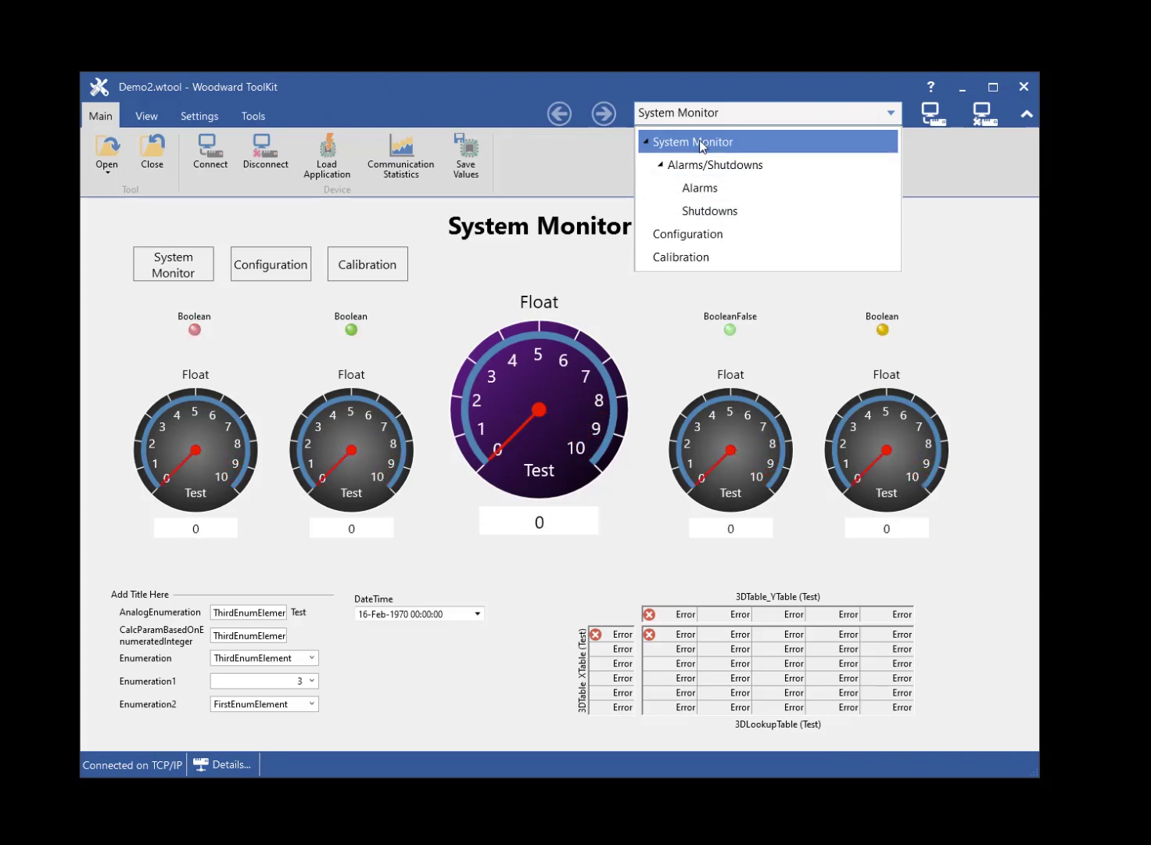
pyautogui.click(696, 240)
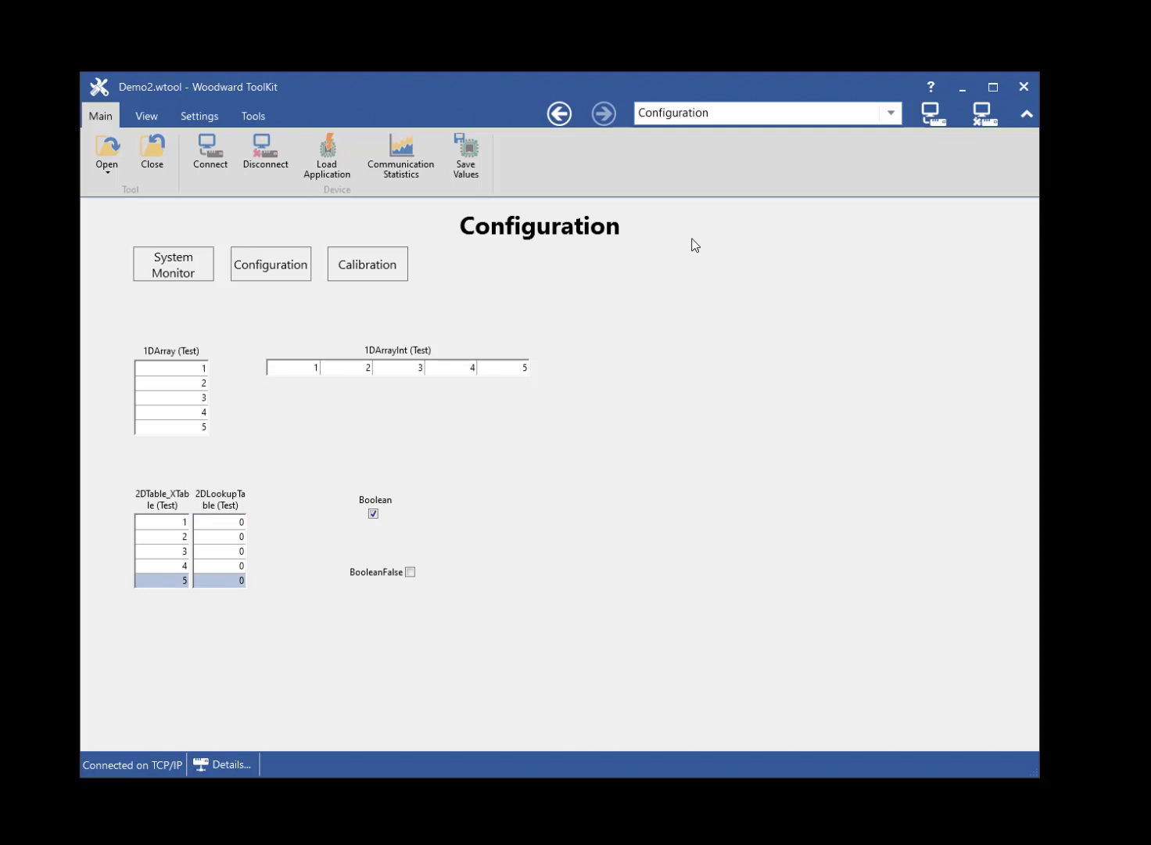
pyautogui.click(151, 117)
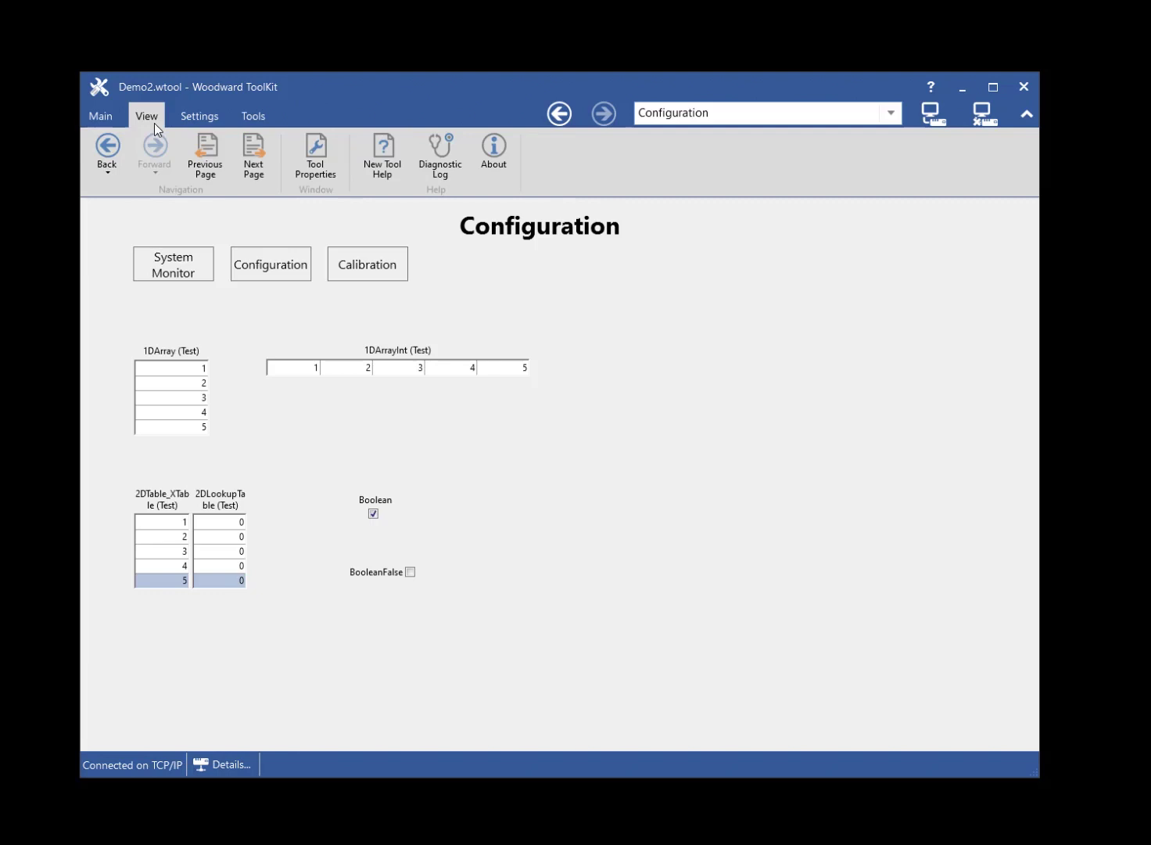
pyautogui.click(255, 156)
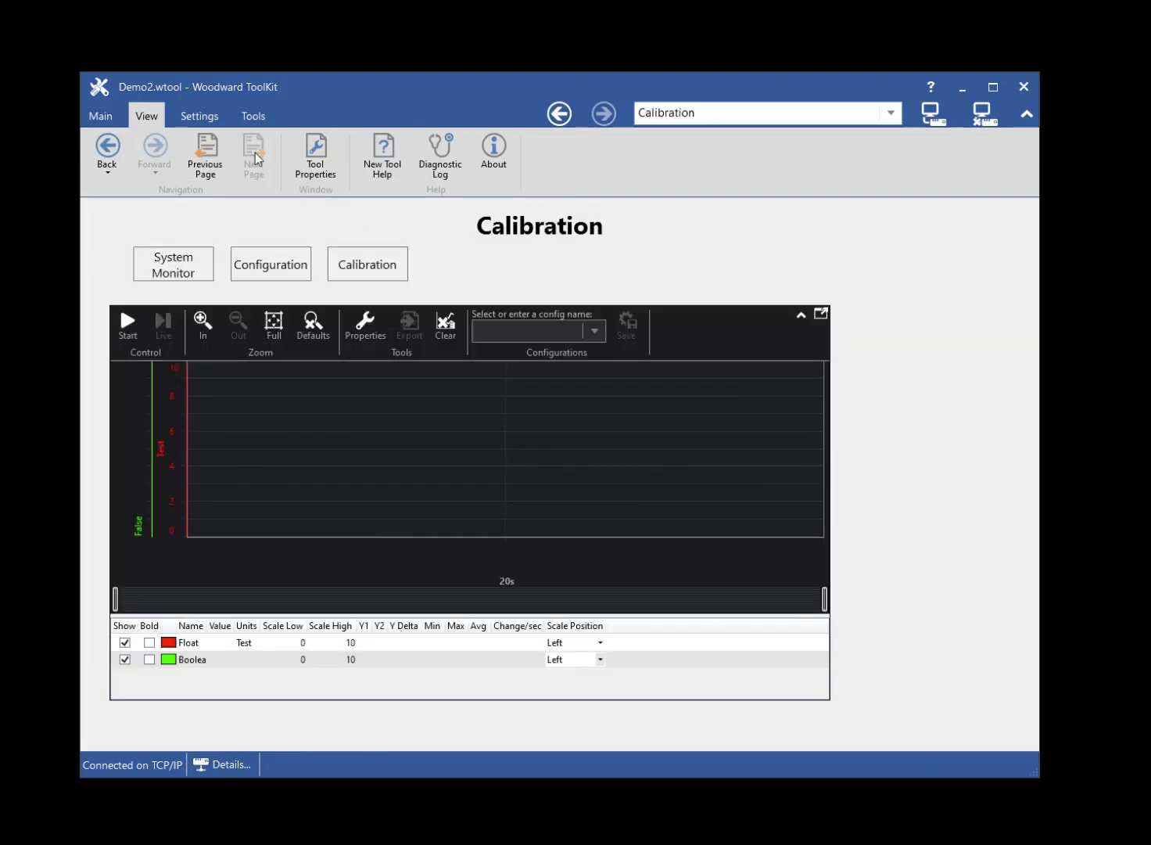
pyautogui.click(209, 160)
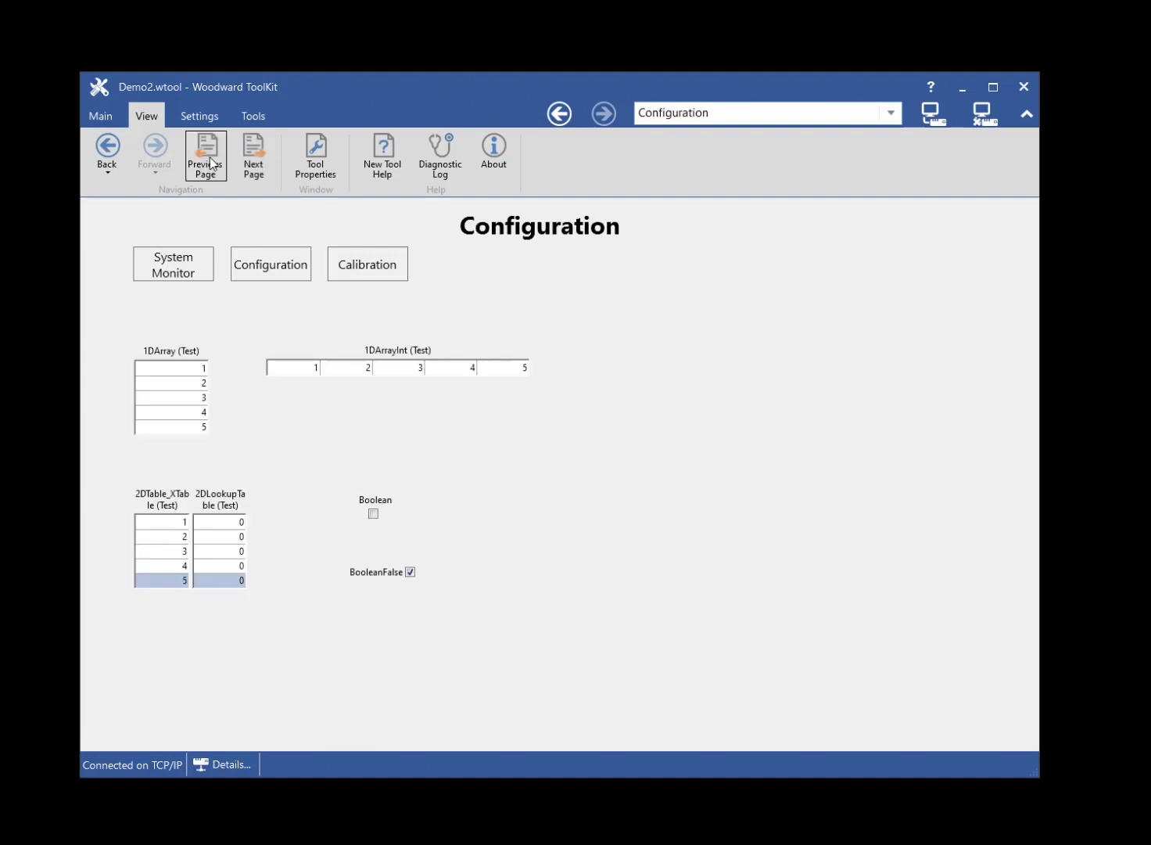
# - Step back through Shutdowns and Alarms to System Monitor, then list the back history
pyautogui.click(209, 162)
pyautogui.click(209, 162)
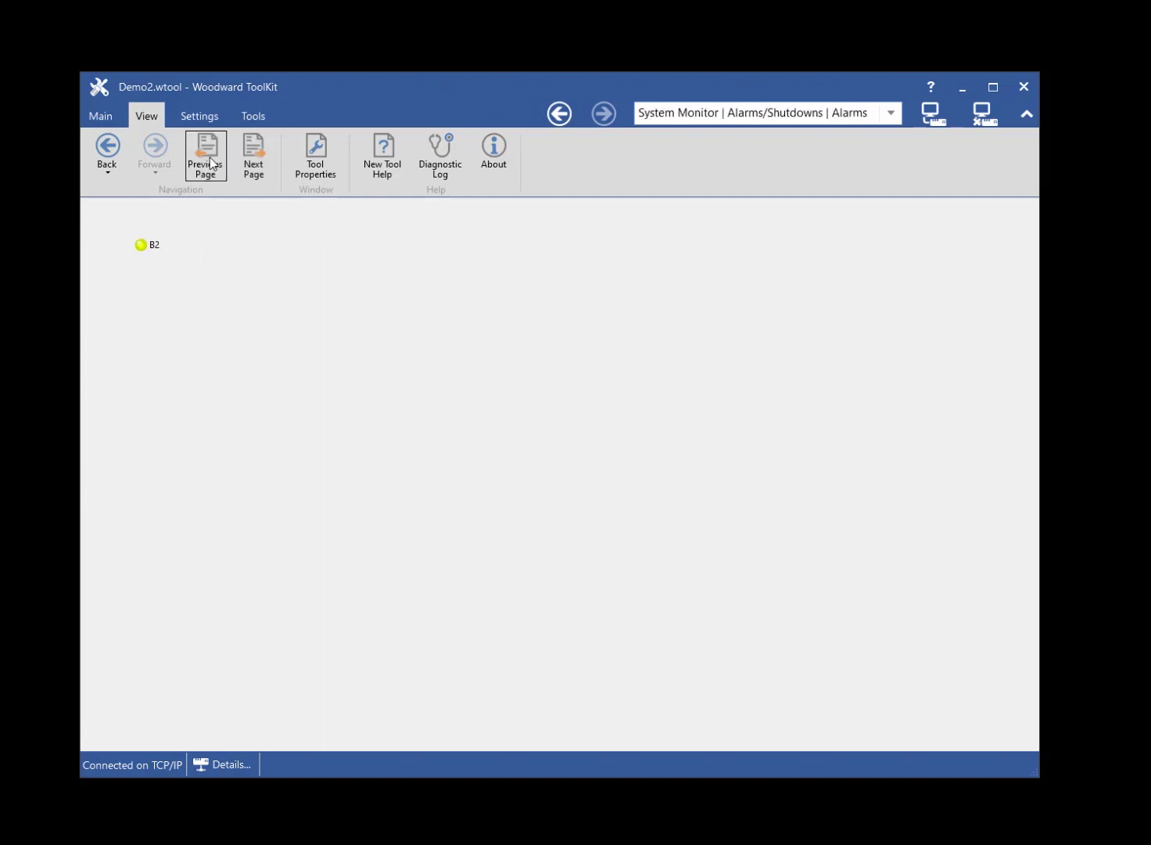
pyautogui.click(210, 162)
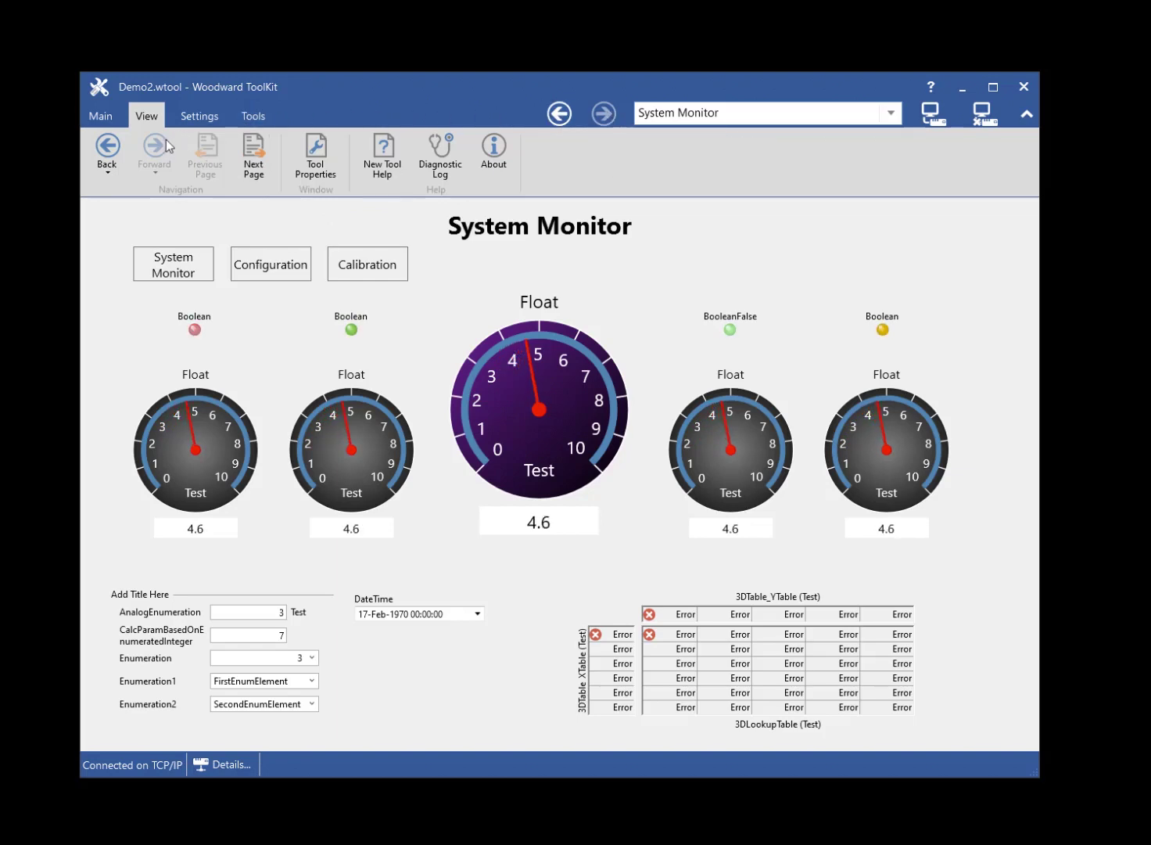
pyautogui.click(108, 171)
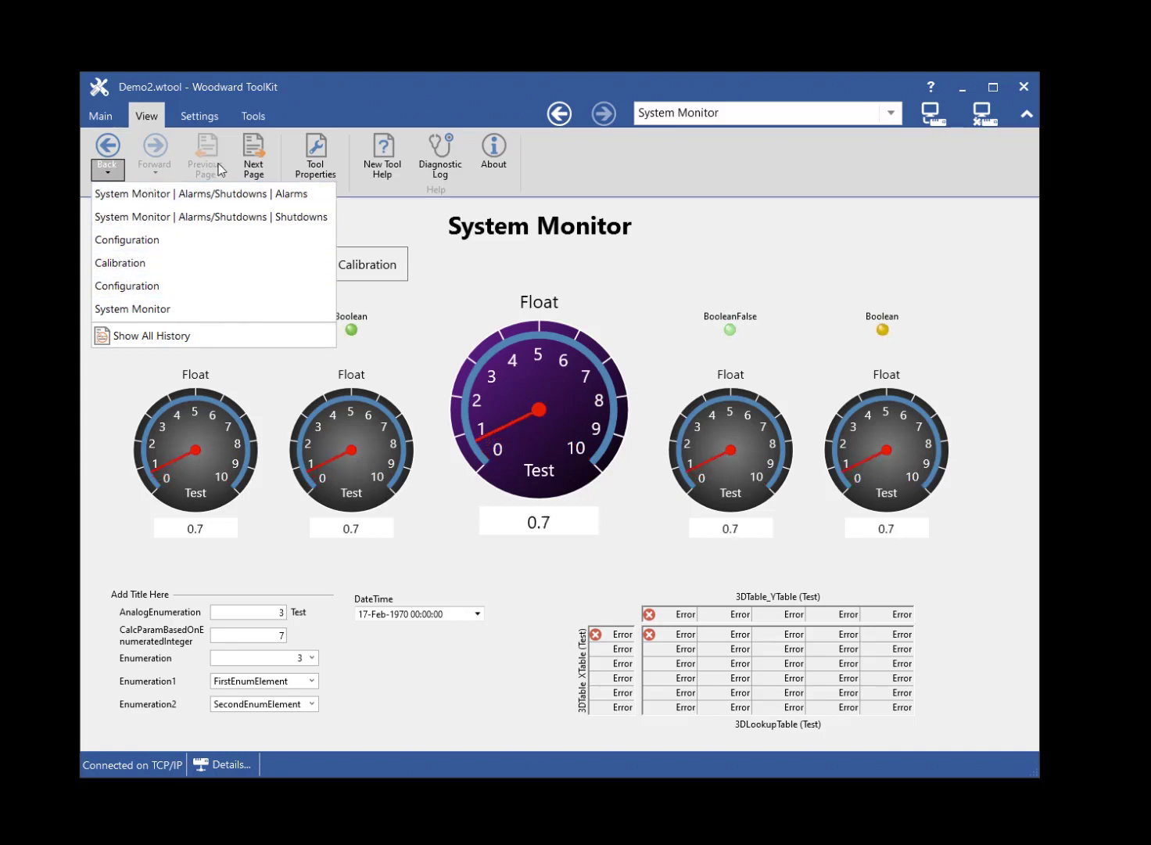
# - Return to Configuration via Show All History in the Page History list, then close it
pyautogui.click(560, 114)
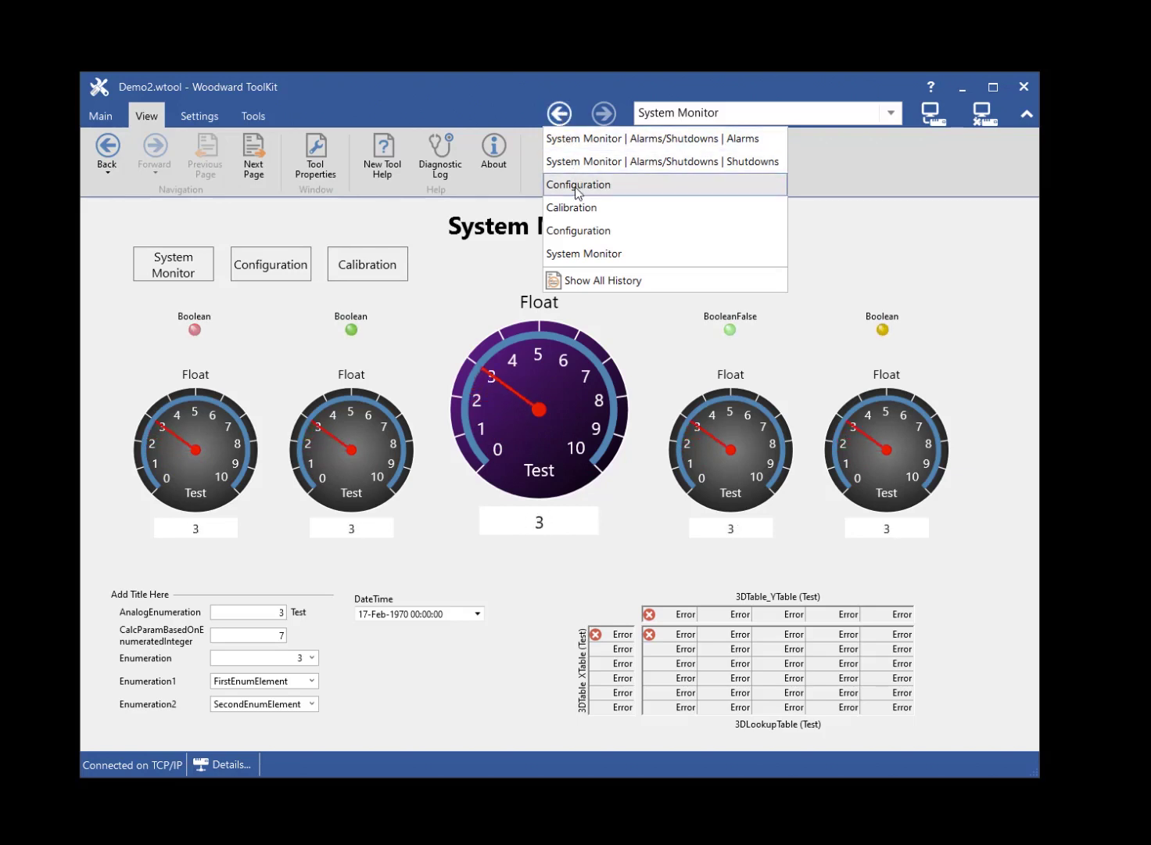
pyautogui.click(589, 280)
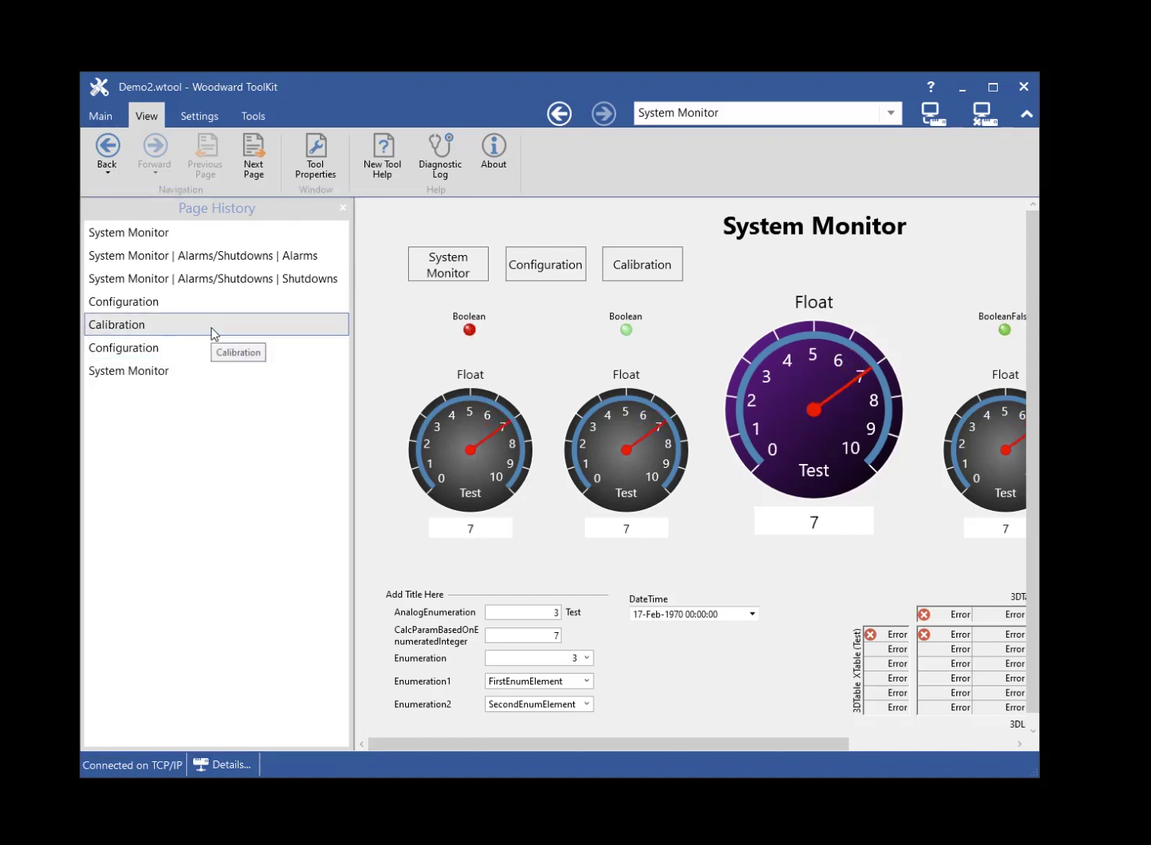
pyautogui.click(211, 303)
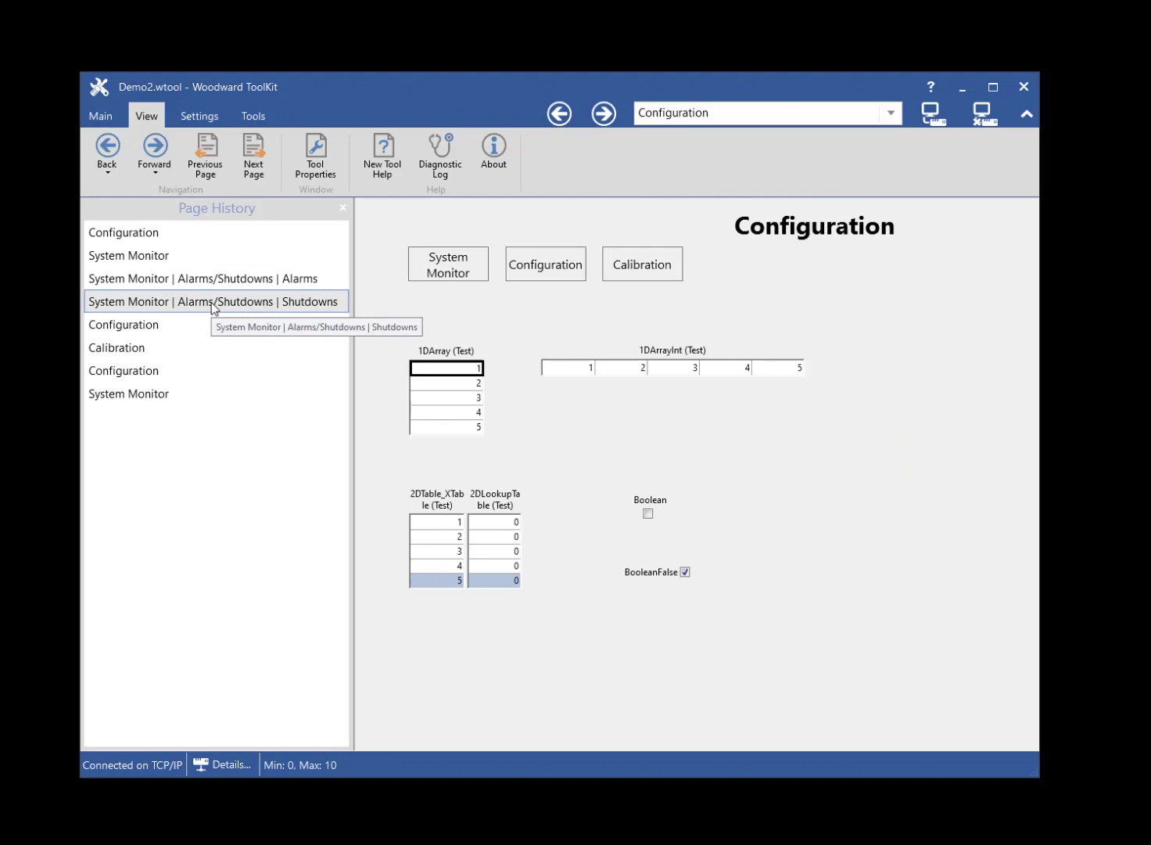
pyautogui.click(344, 208)
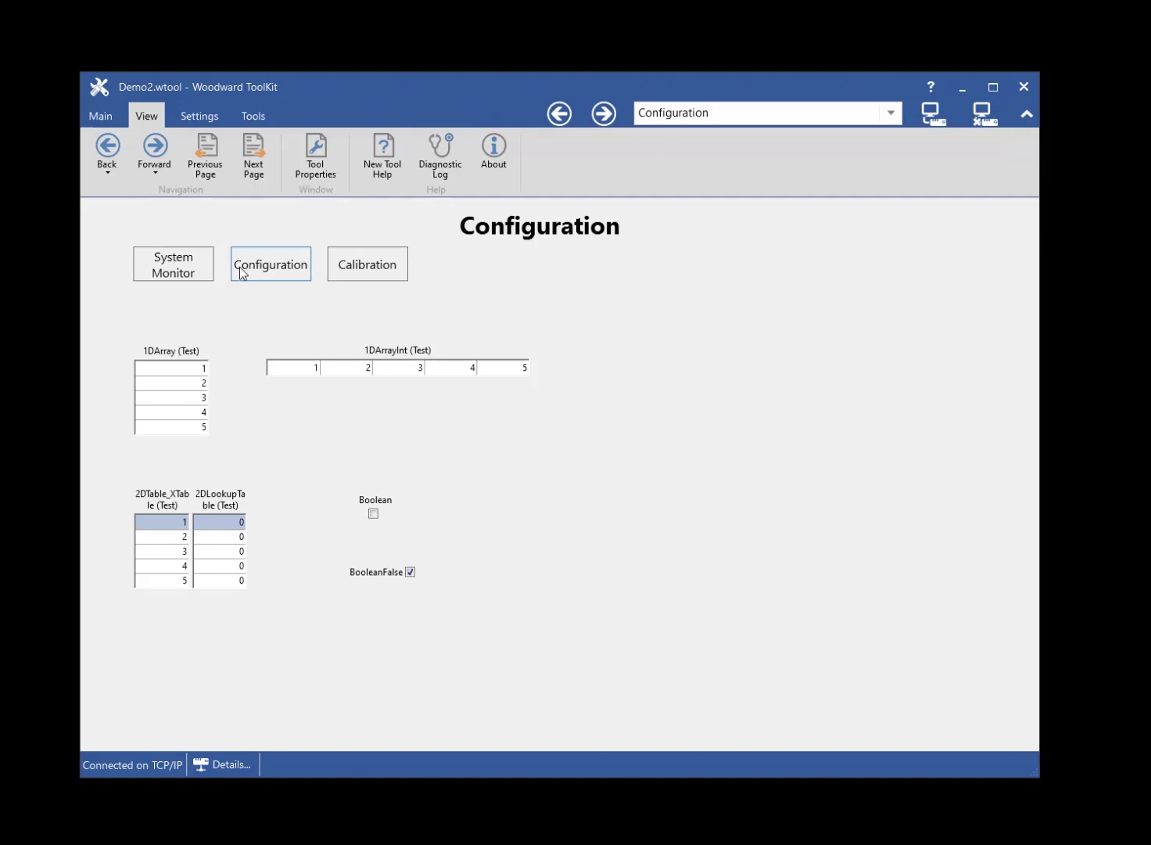
# - Move from System Monitor to Calibration and Configuration, then back to System Monitor
pyautogui.click(175, 271)
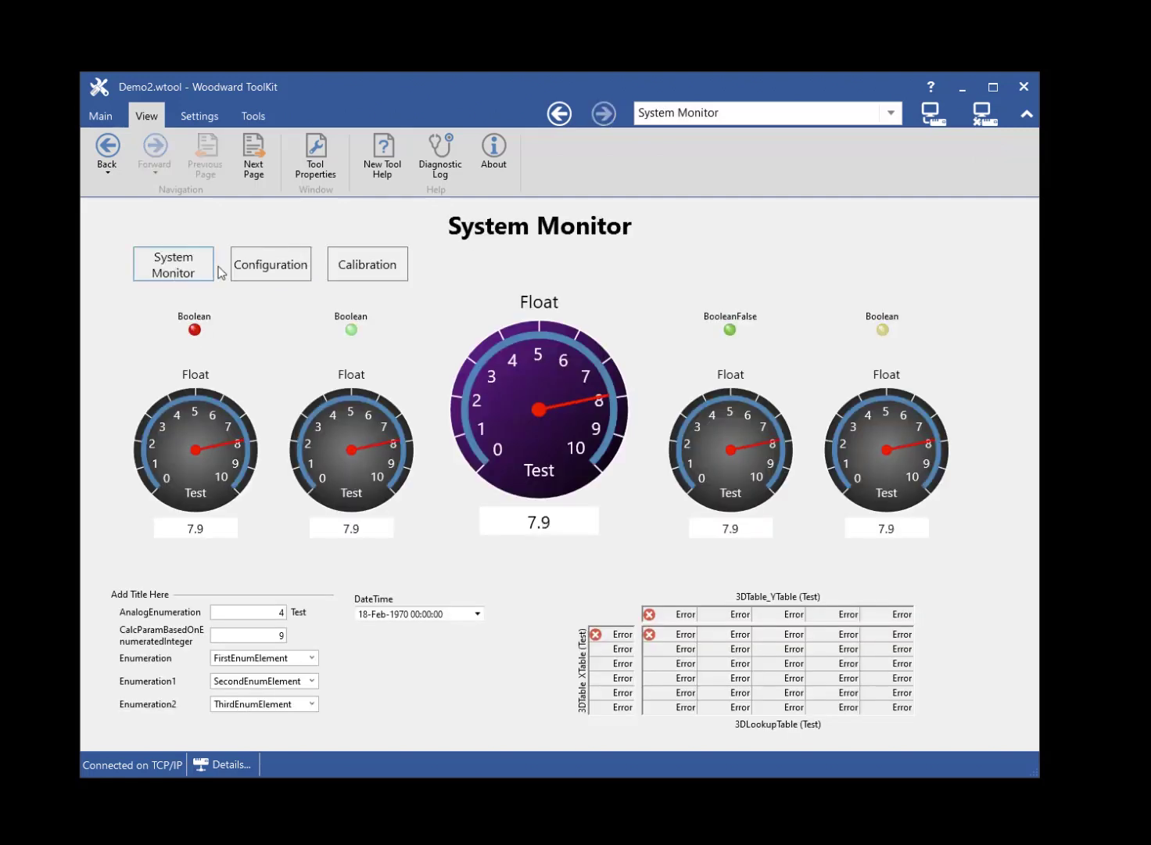
pyautogui.click(364, 258)
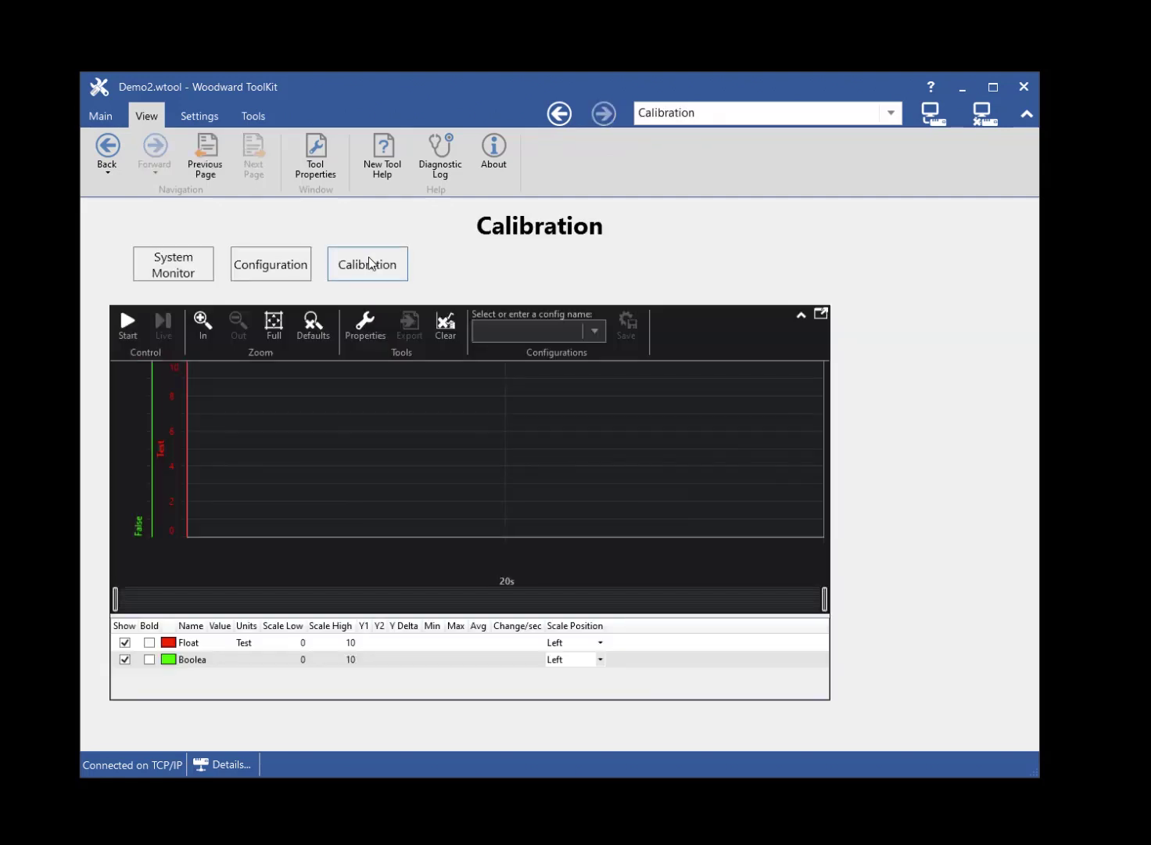
pyautogui.click(283, 263)
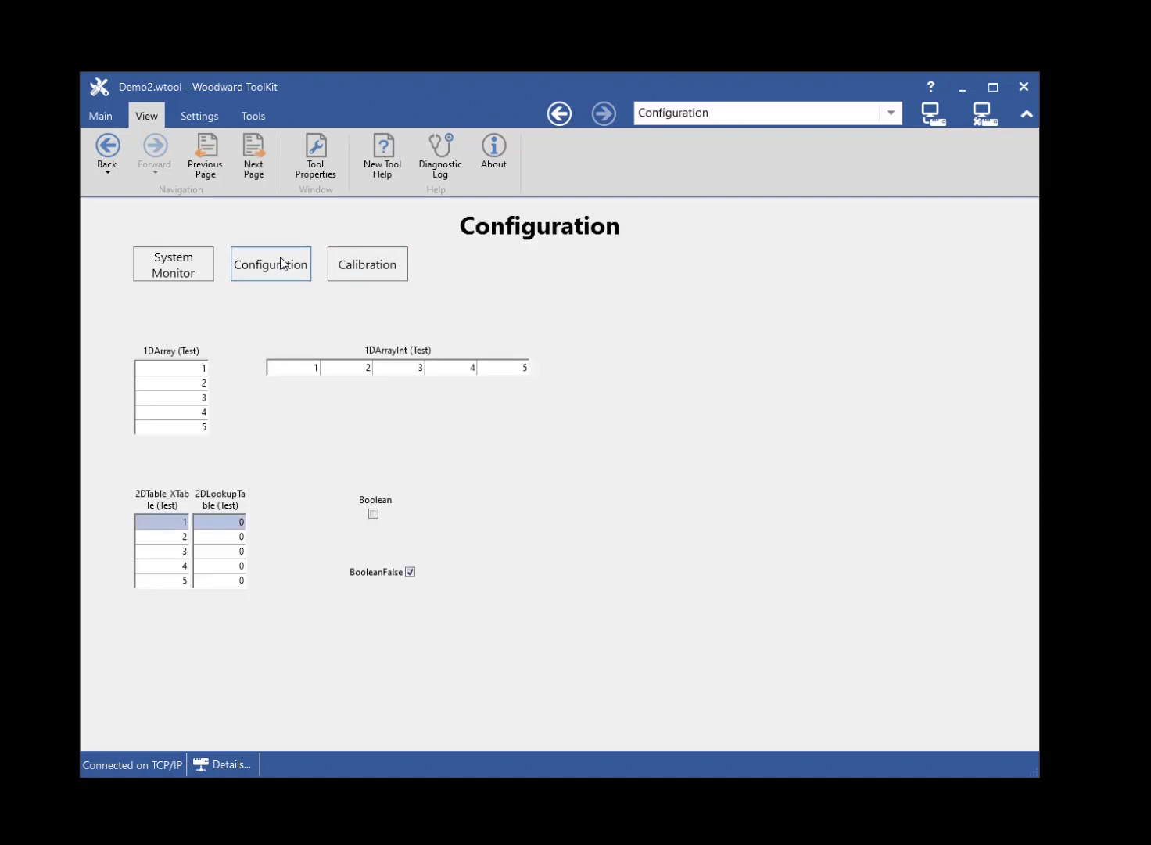
pyautogui.click(187, 270)
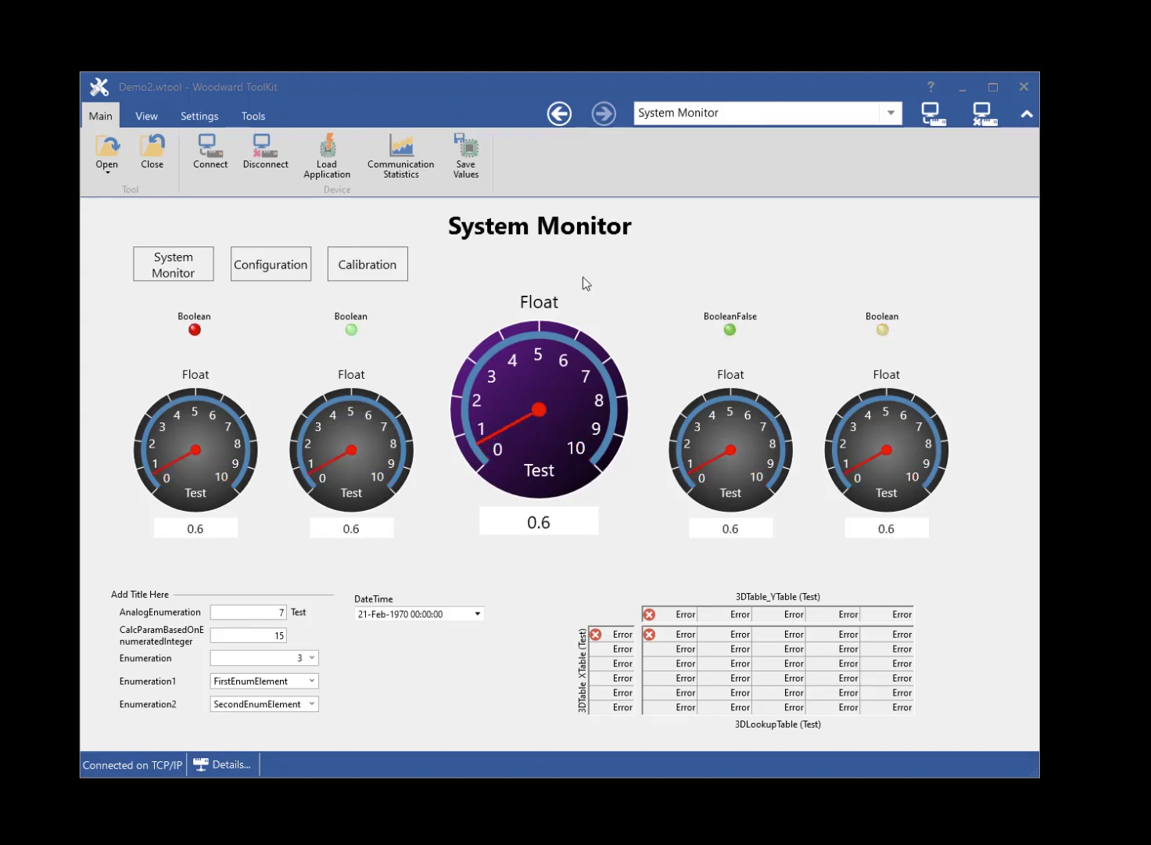
# - Search the Current View / Editor for 'bool', listing 9 matching Boolean components
pyautogui.click(244, 118)
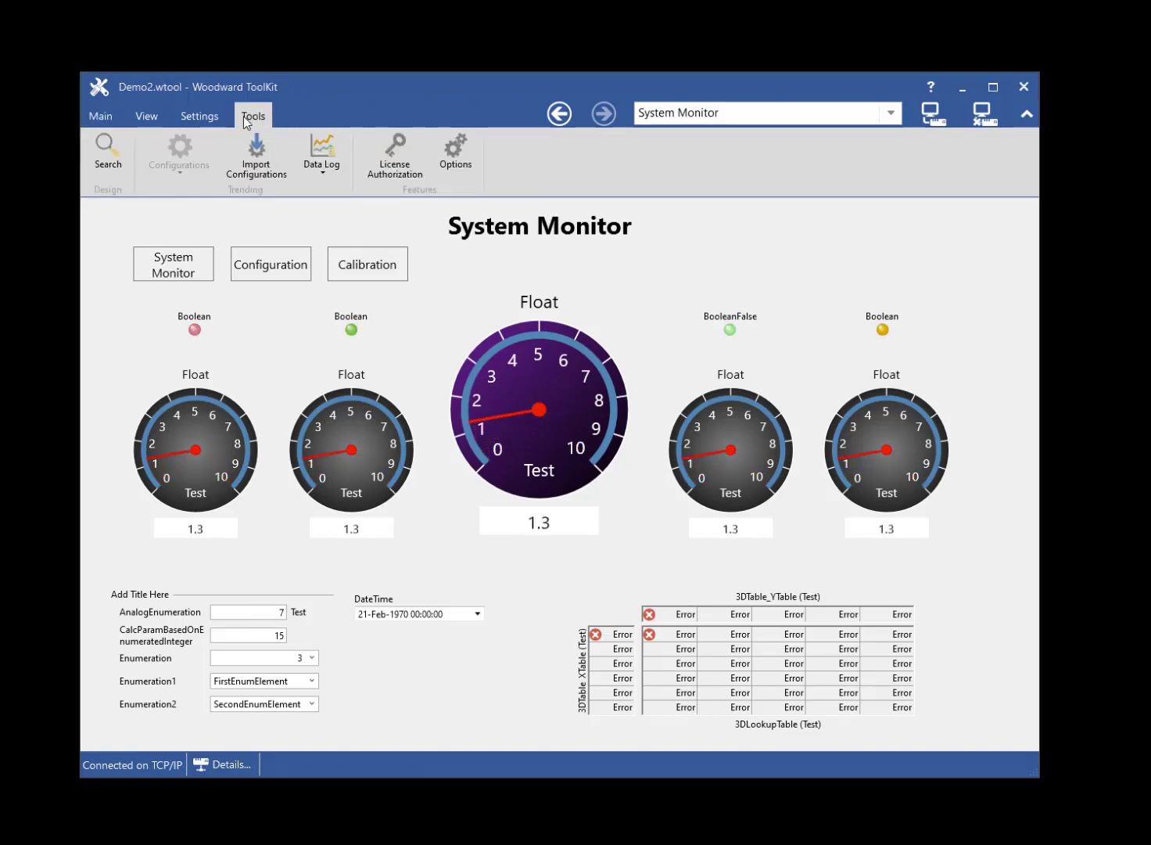
pyautogui.click(105, 165)
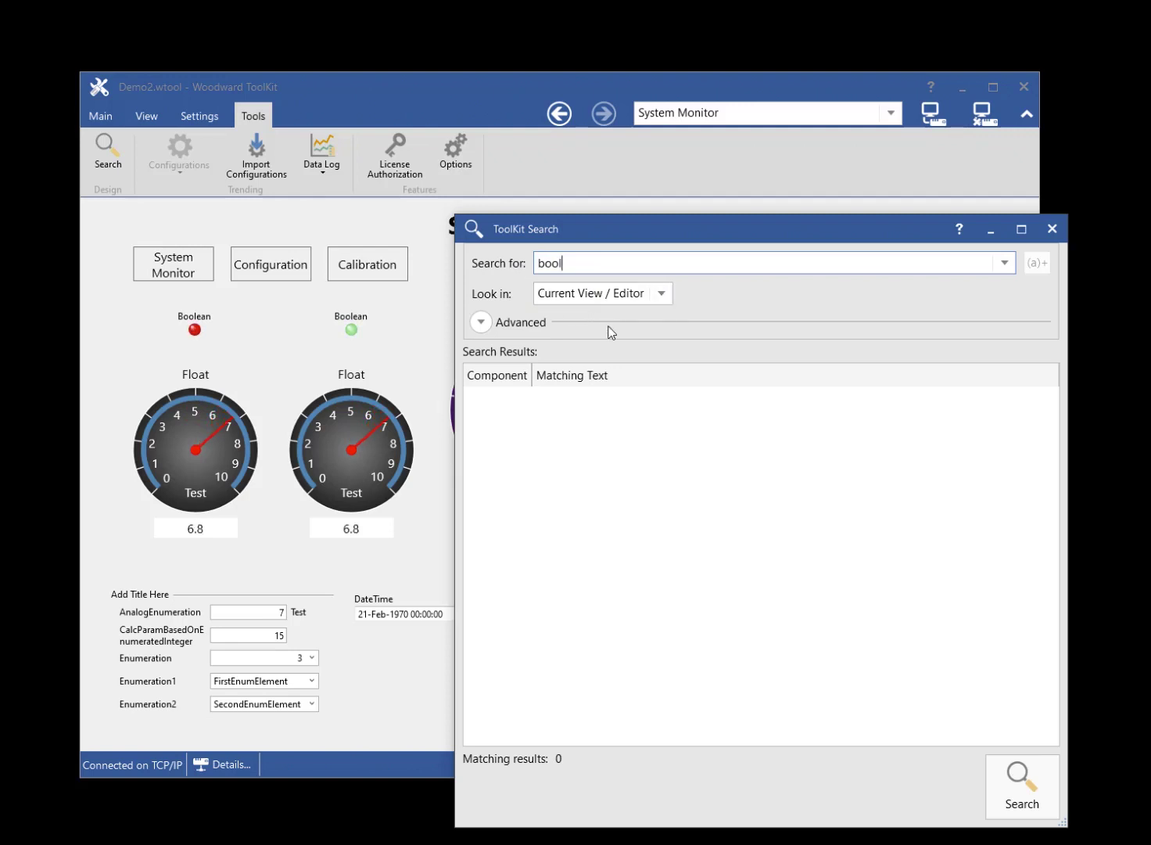
pyautogui.click(662, 295)
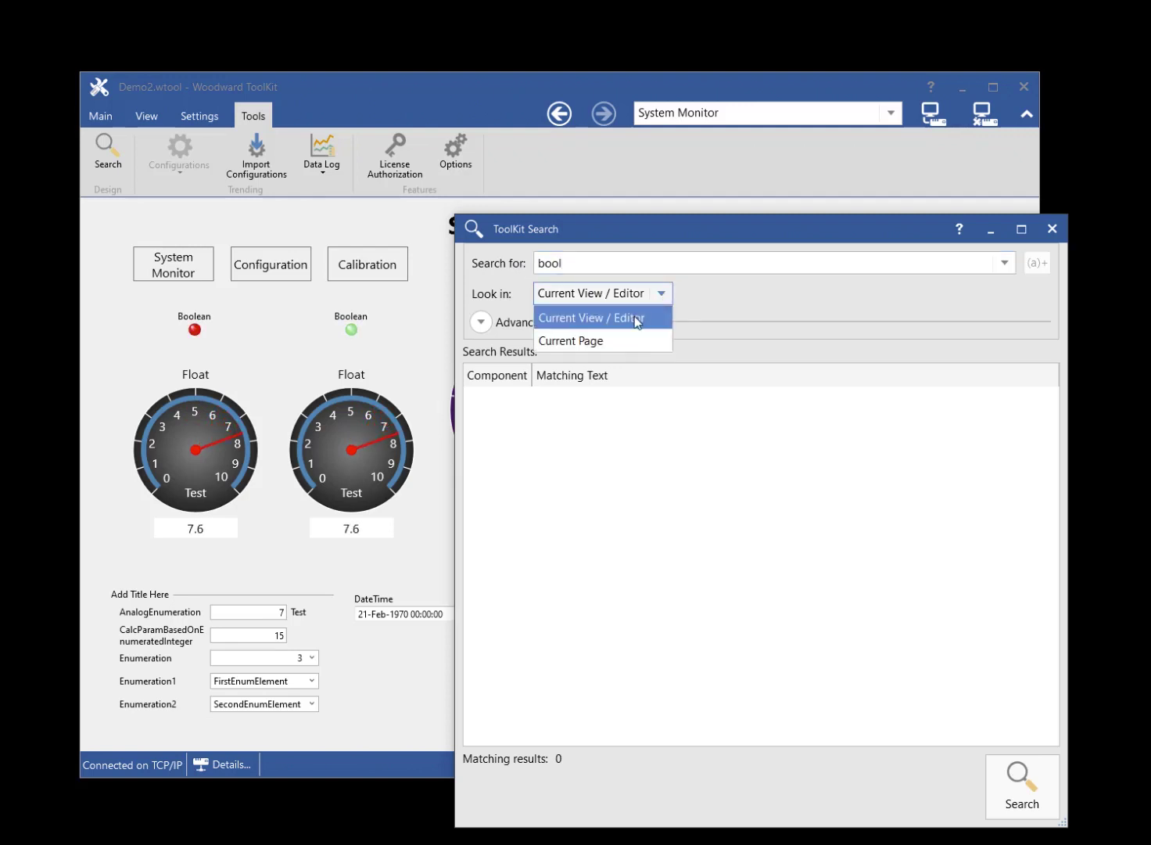
pyautogui.click(637, 318)
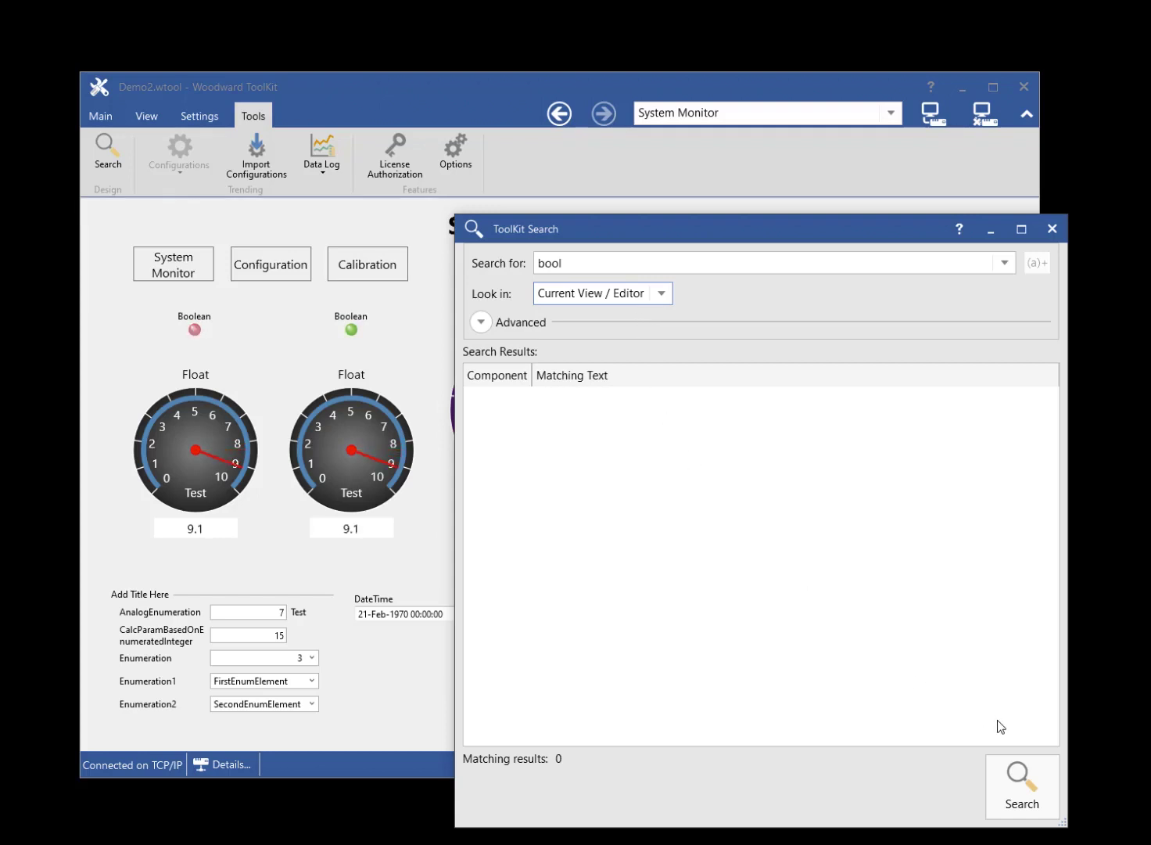
pyautogui.click(1021, 782)
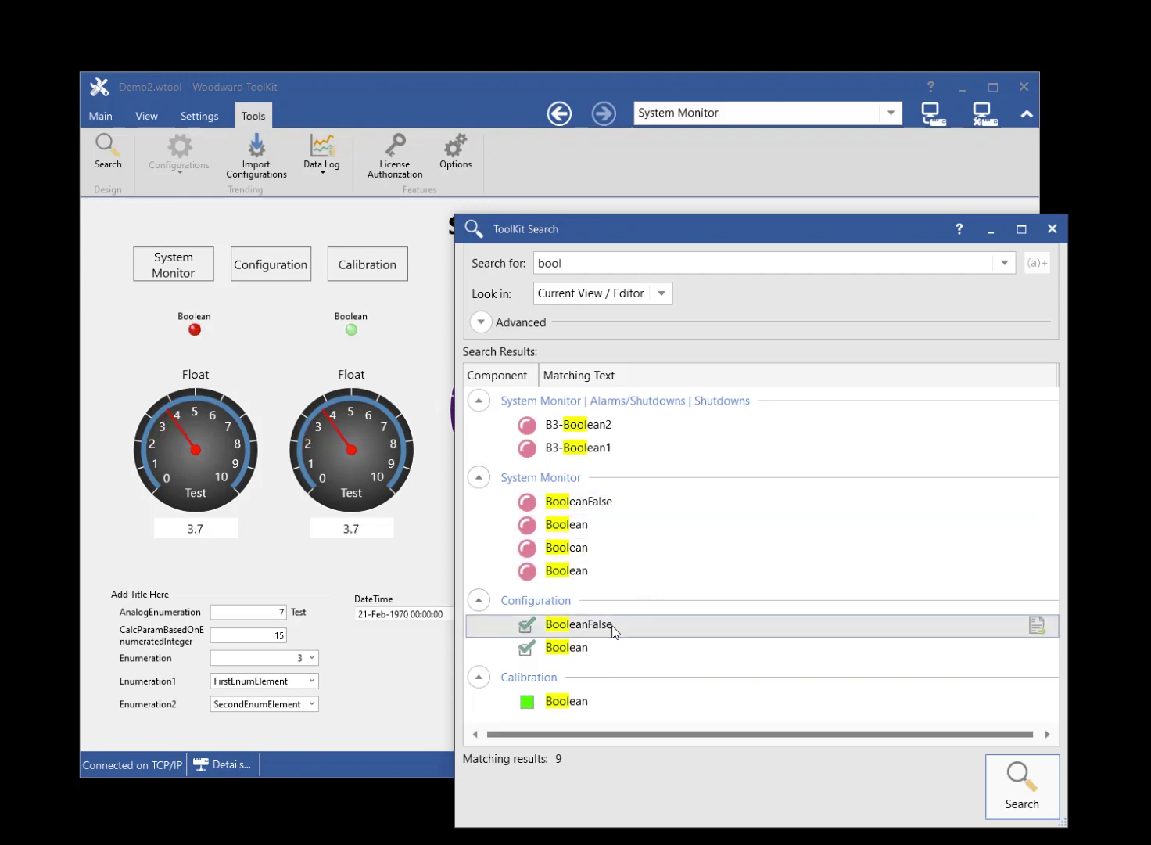
# - Jump to the Configuration BooleanFalse match, view the search help, then close help and the ToolKit Search
pyautogui.doubleClick(614, 631)
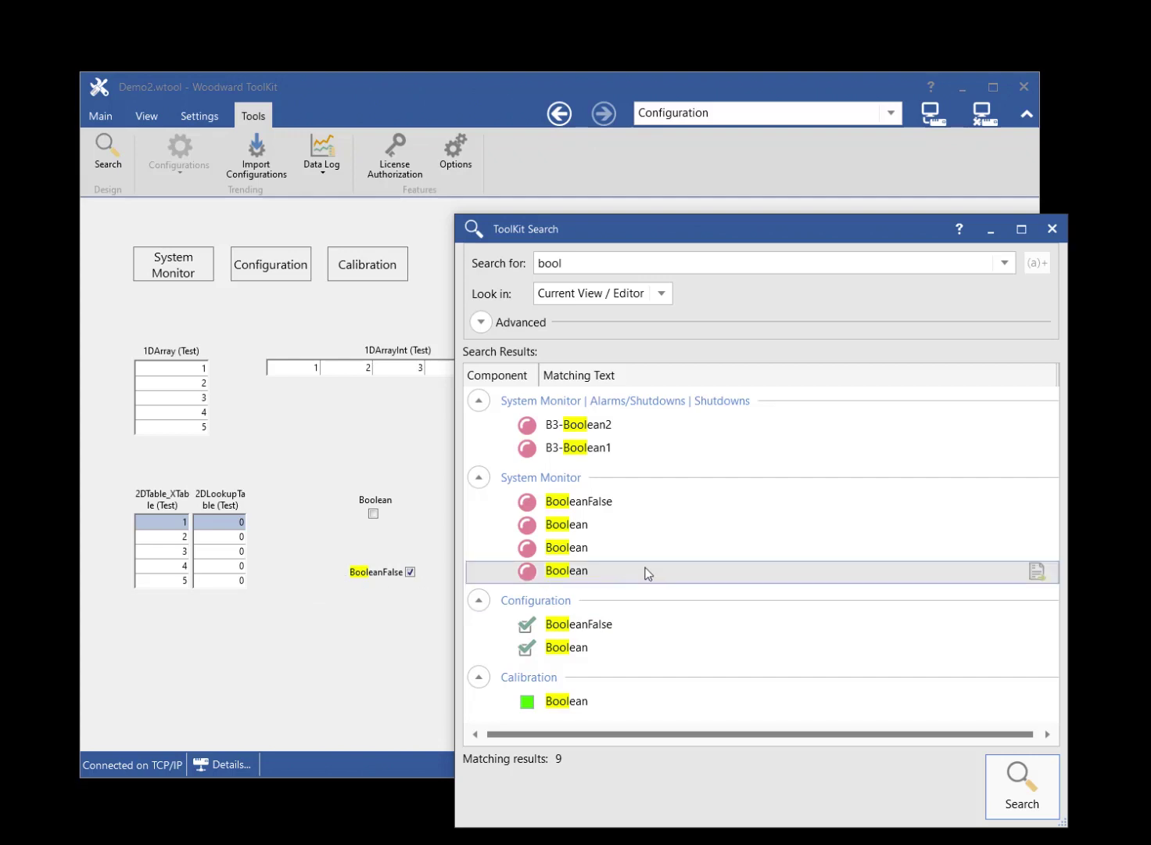
pyautogui.click(965, 231)
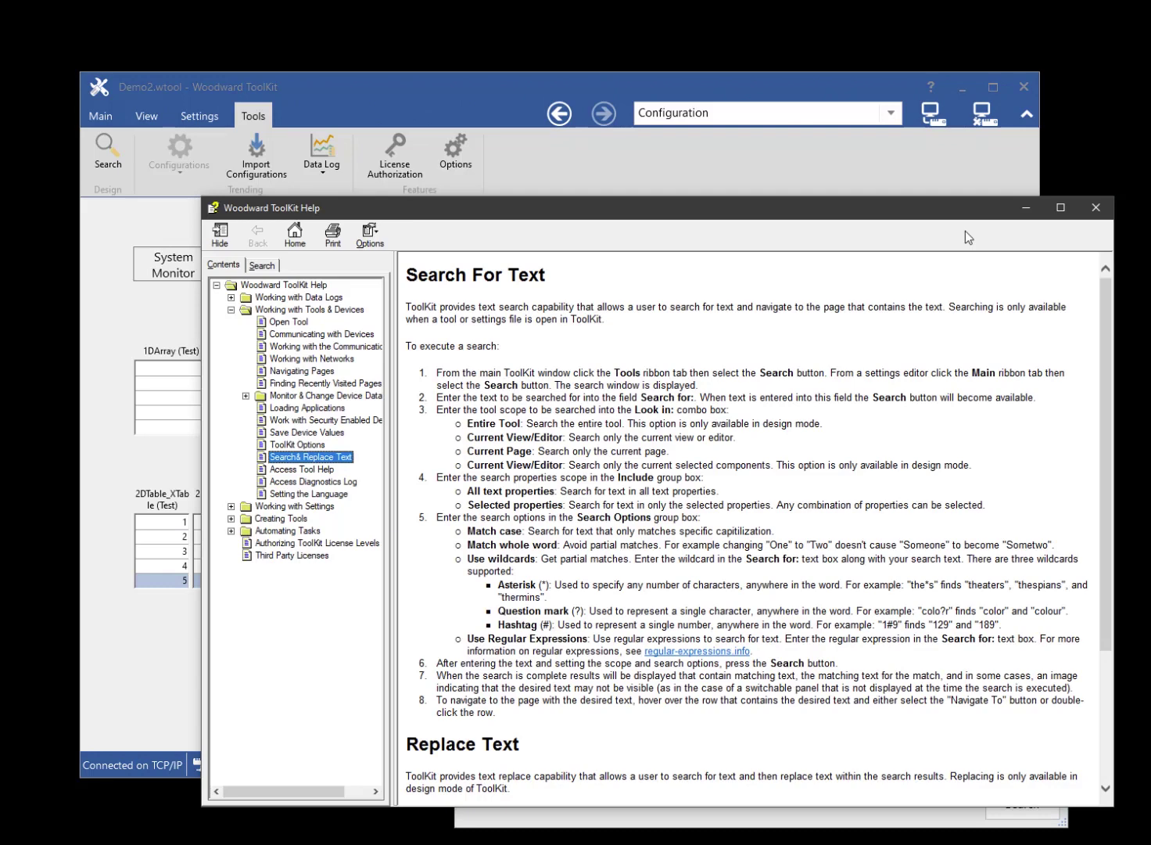
pyautogui.click(1095, 208)
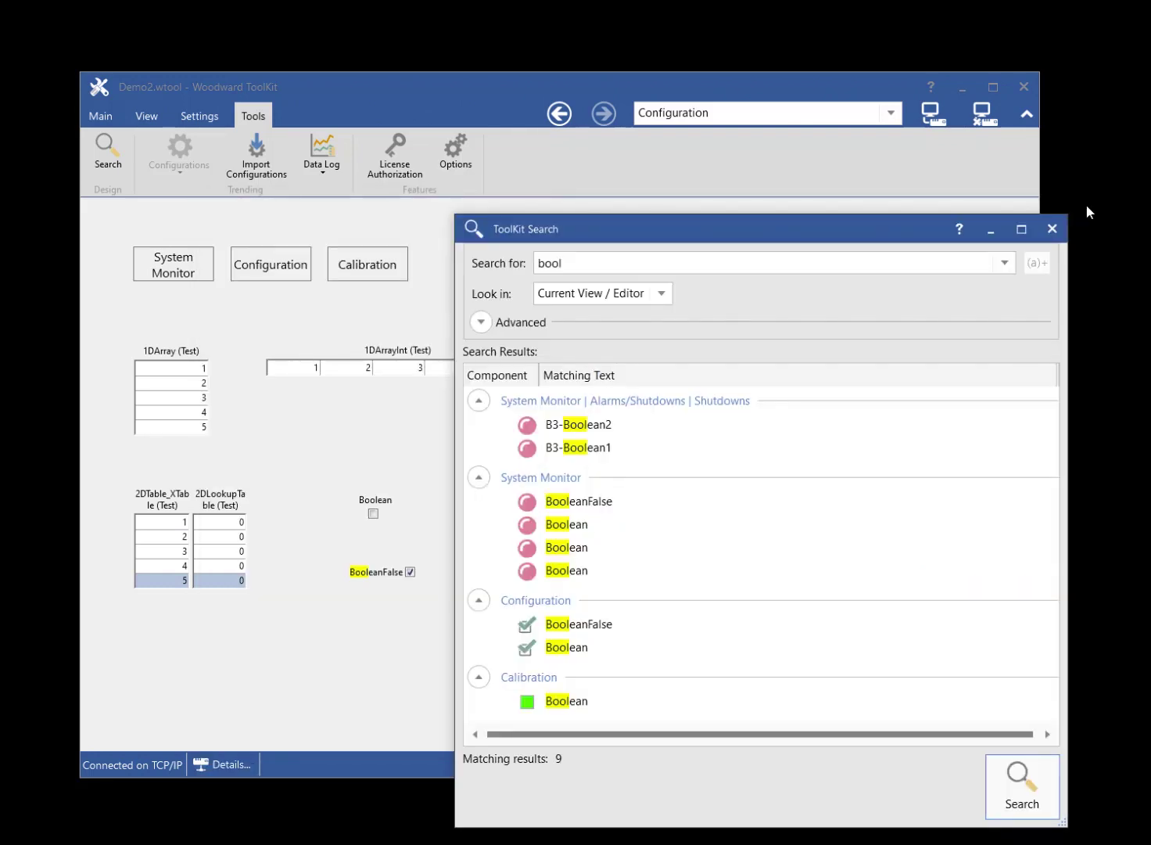
pyautogui.click(1050, 229)
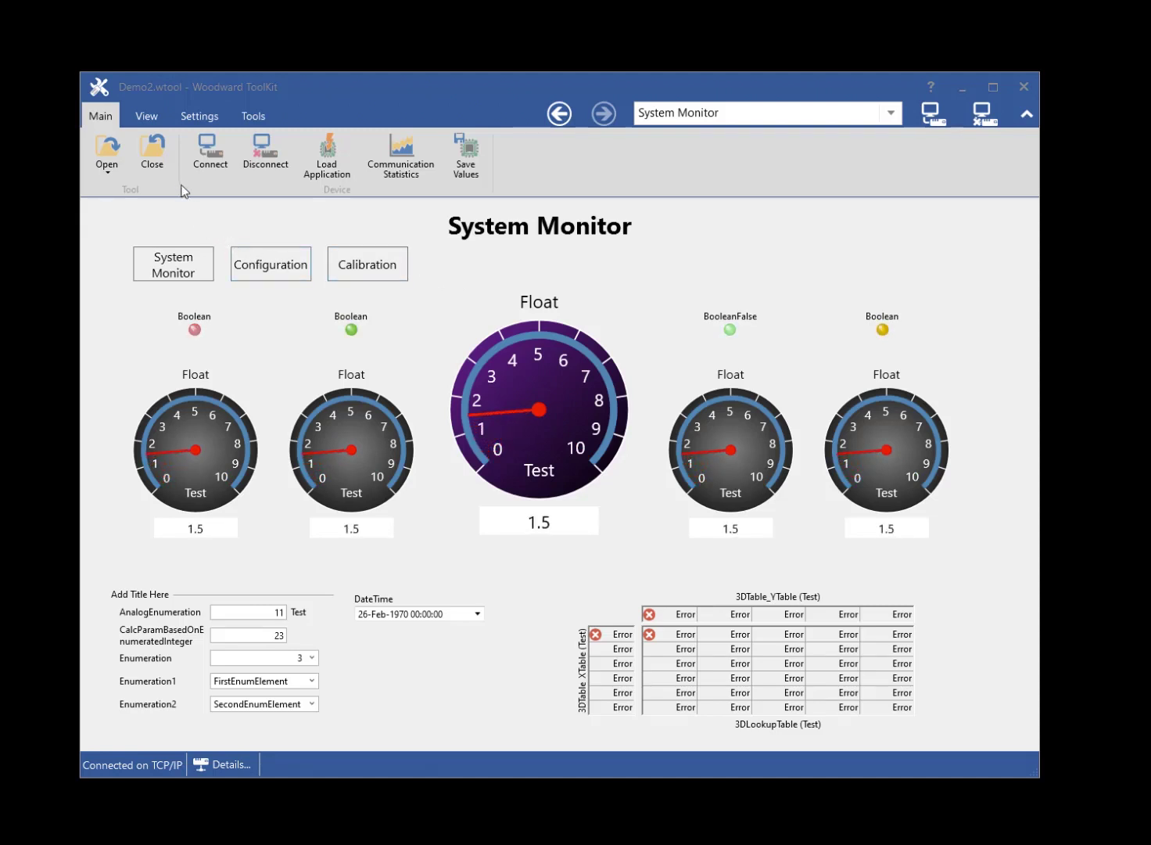
# - Open the Demo2 tool's Test Help at its Overview topic from the View tab, then close it
pyautogui.click(148, 119)
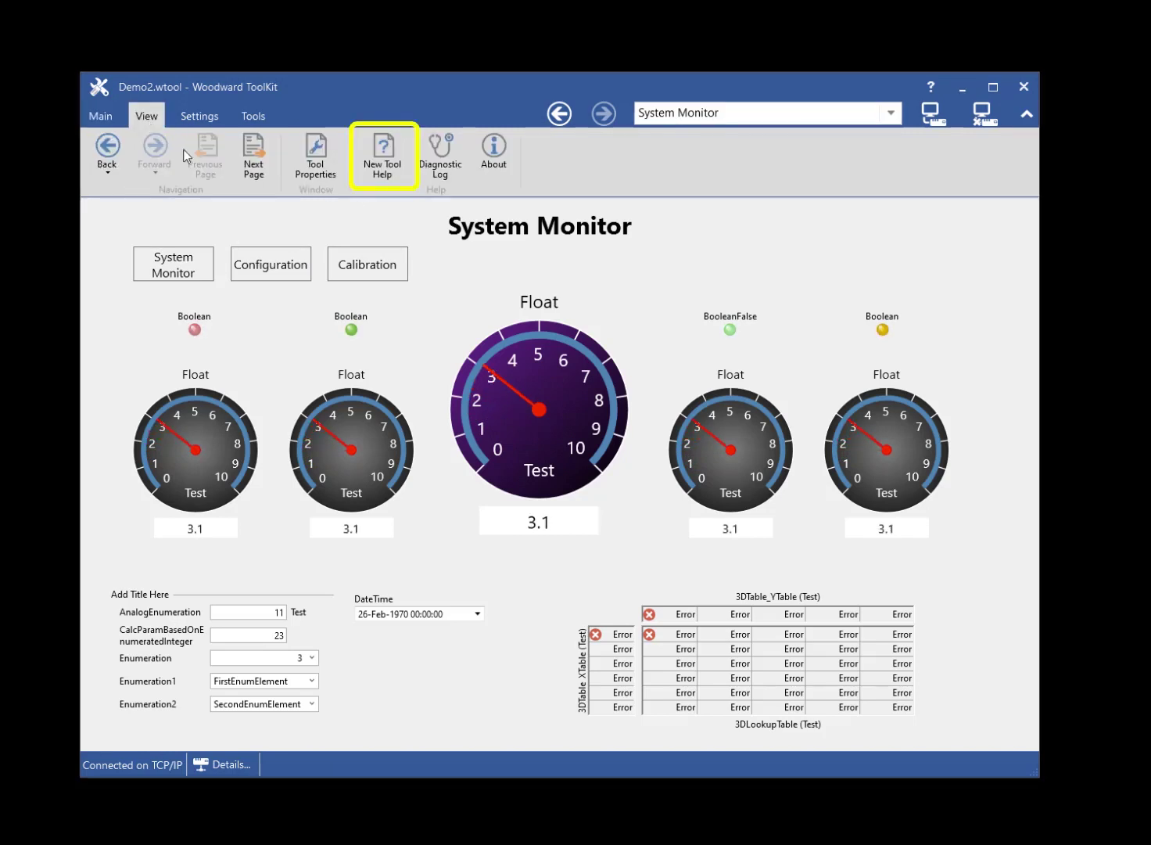
pyautogui.click(381, 168)
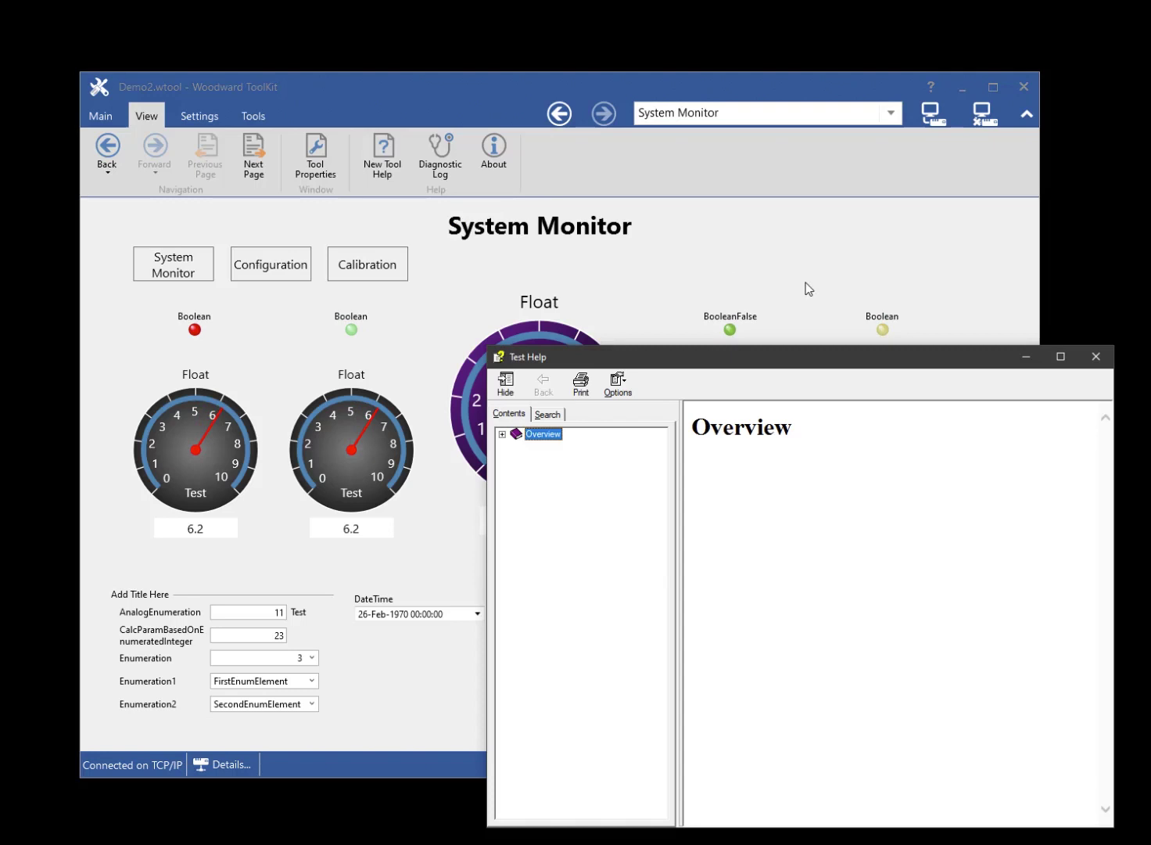
pyautogui.click(1095, 356)
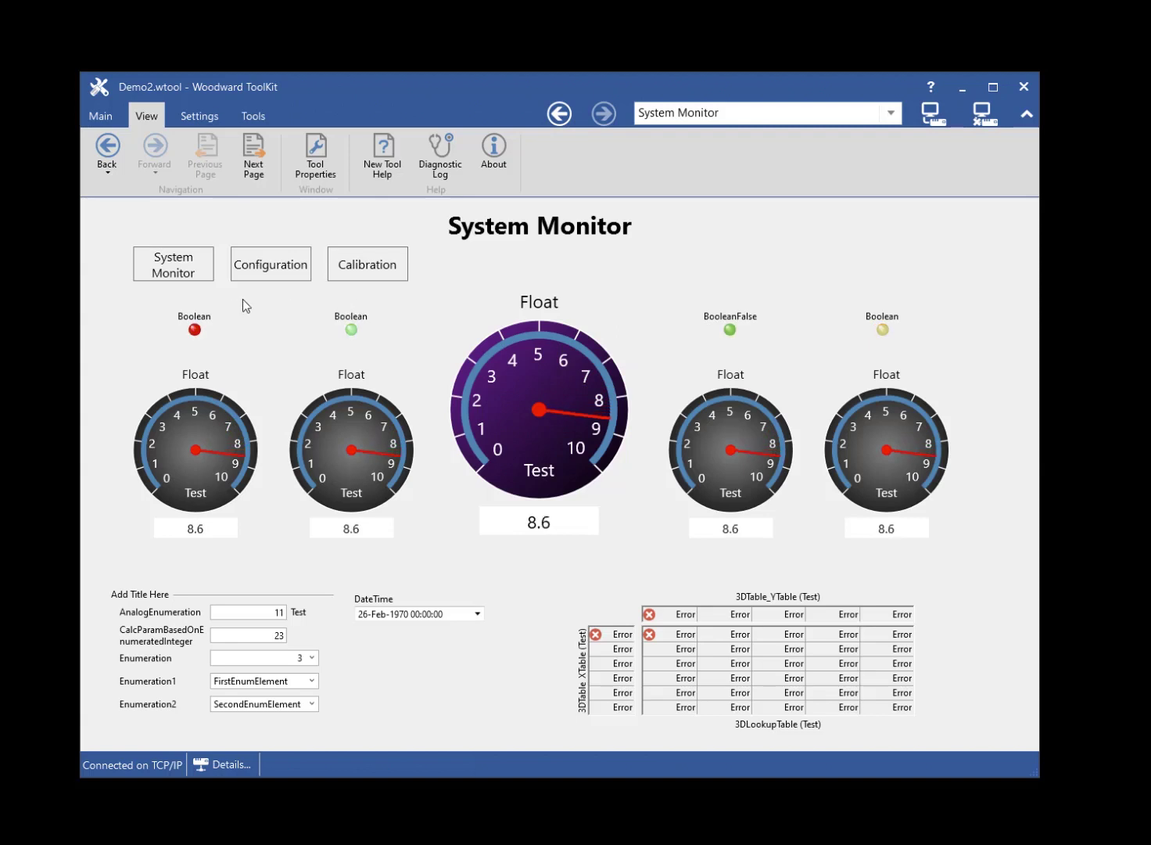
# - Show the Boolean LED's component help, then dismiss the help note
pyautogui.rightClick(192, 332)
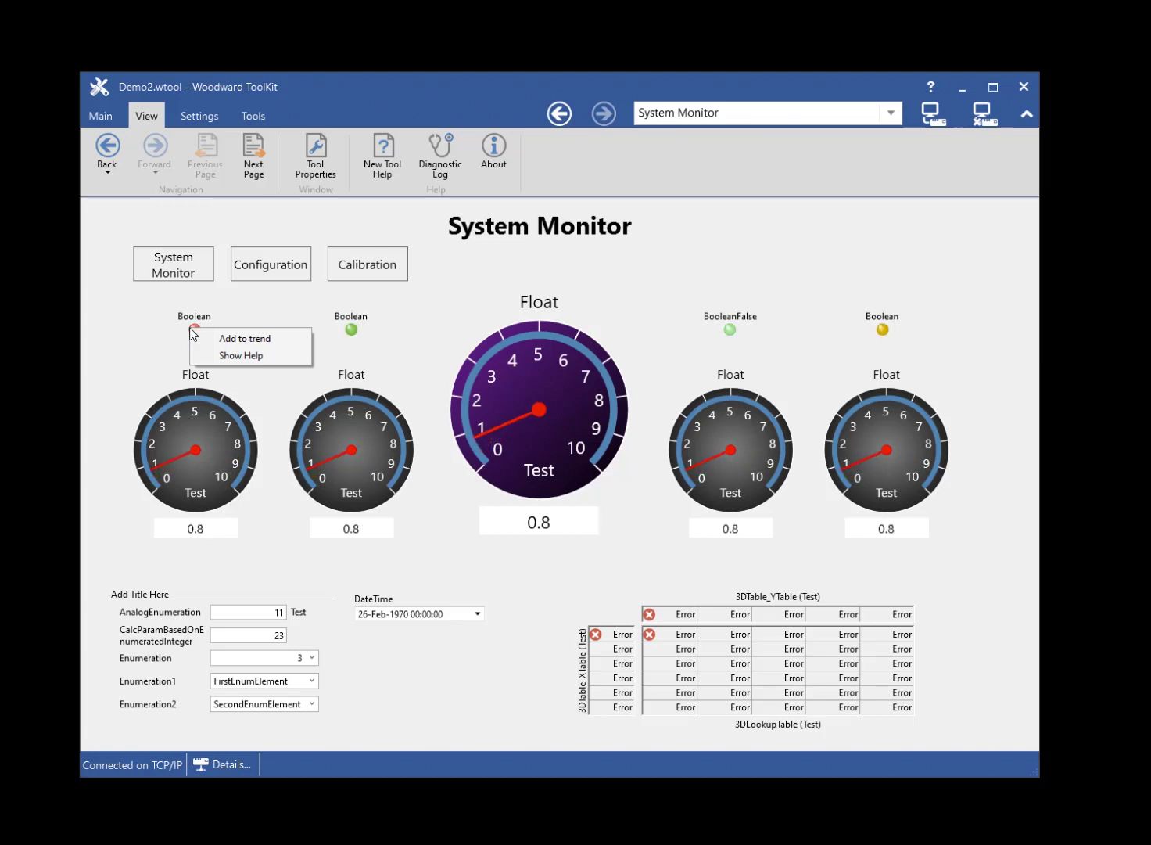
pyautogui.click(233, 358)
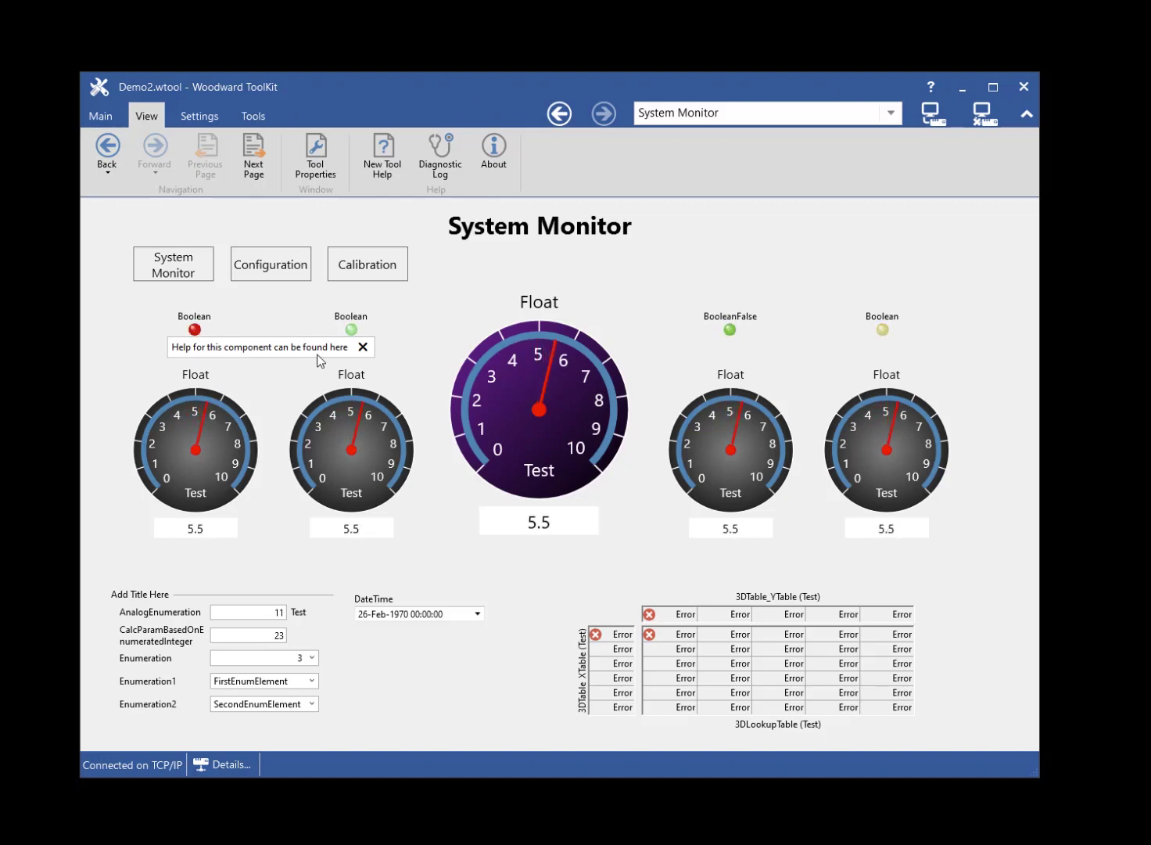
pyautogui.click(363, 347)
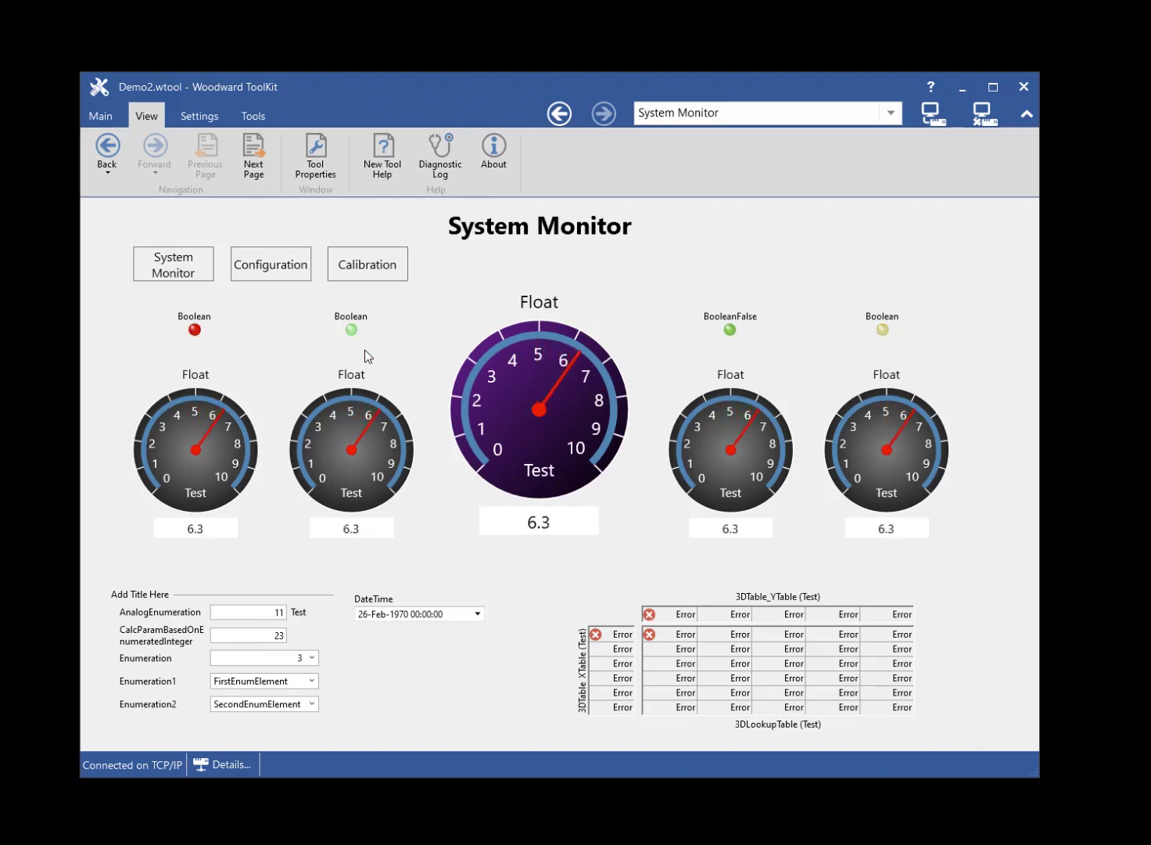
# - Check the left Float gauge's help, then open the Configuration page's help at Topic 2
pyautogui.rightClick(204, 443)
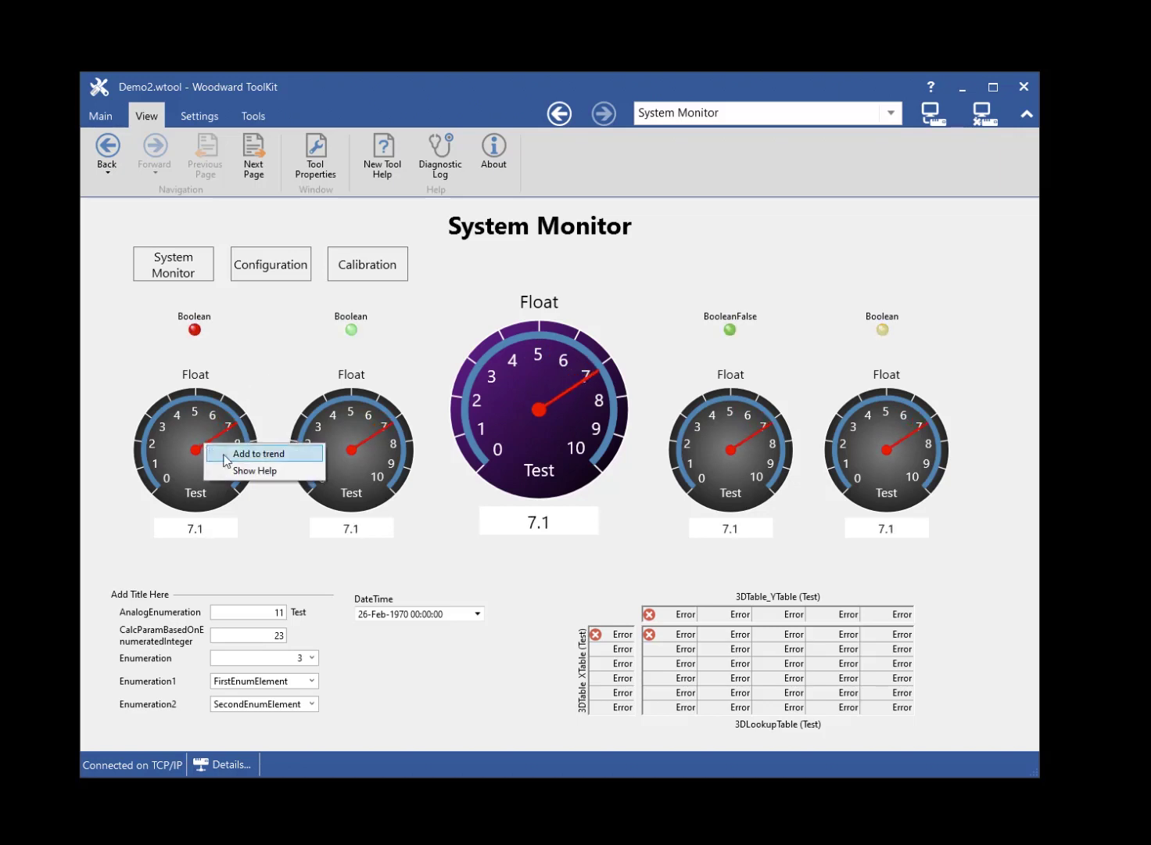
pyautogui.click(251, 471)
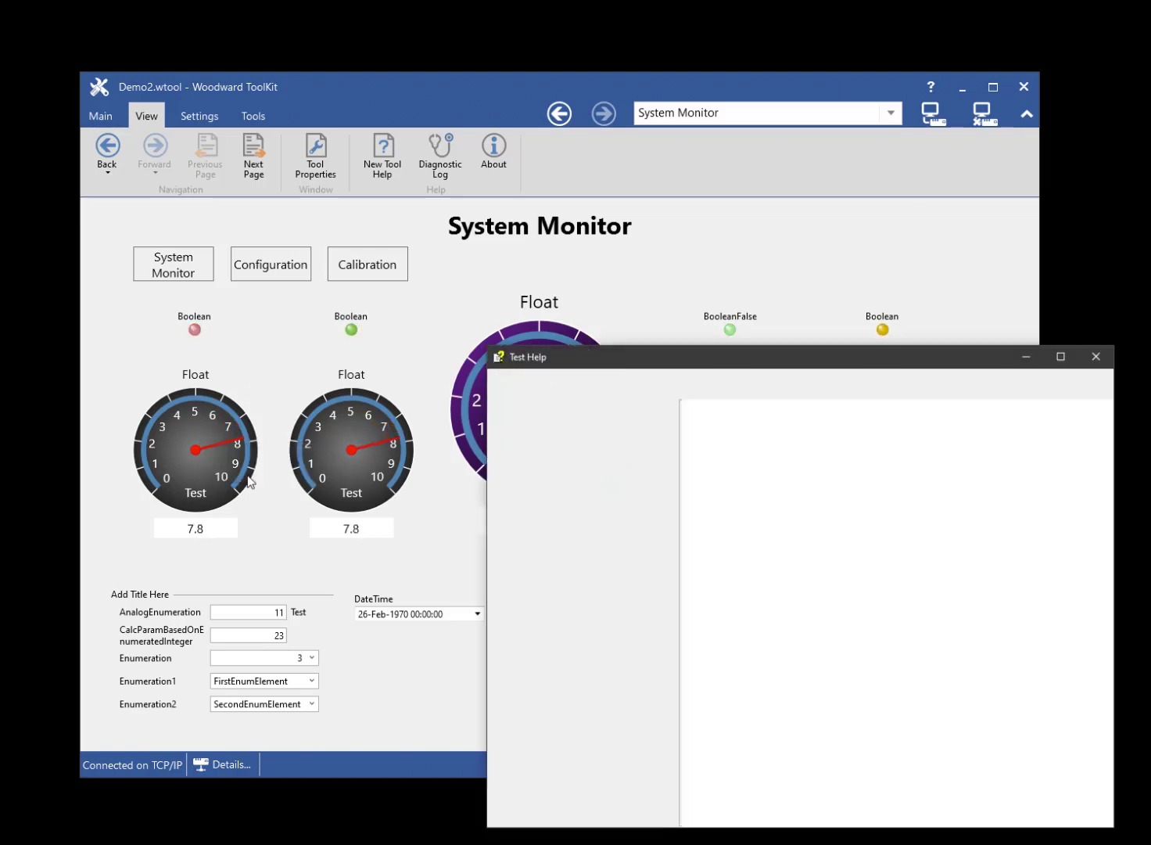
pyautogui.click(1096, 358)
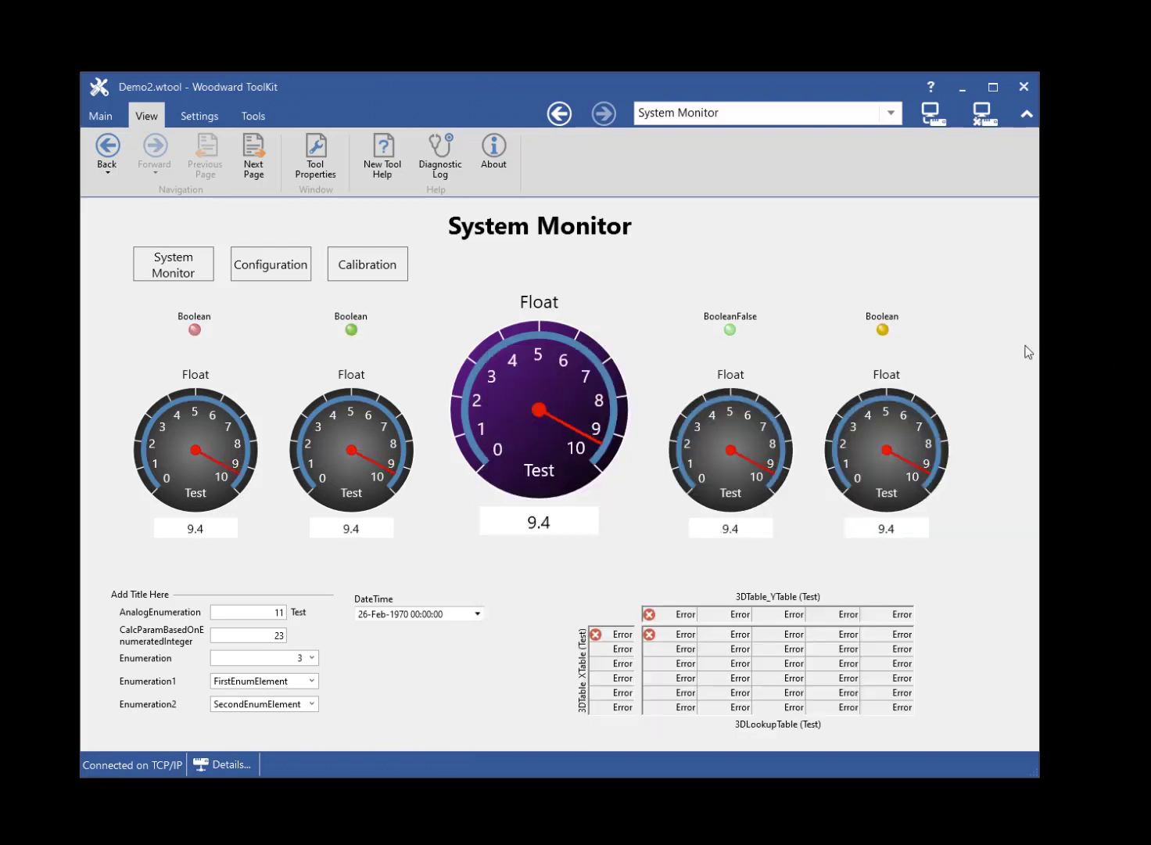
pyautogui.click(272, 265)
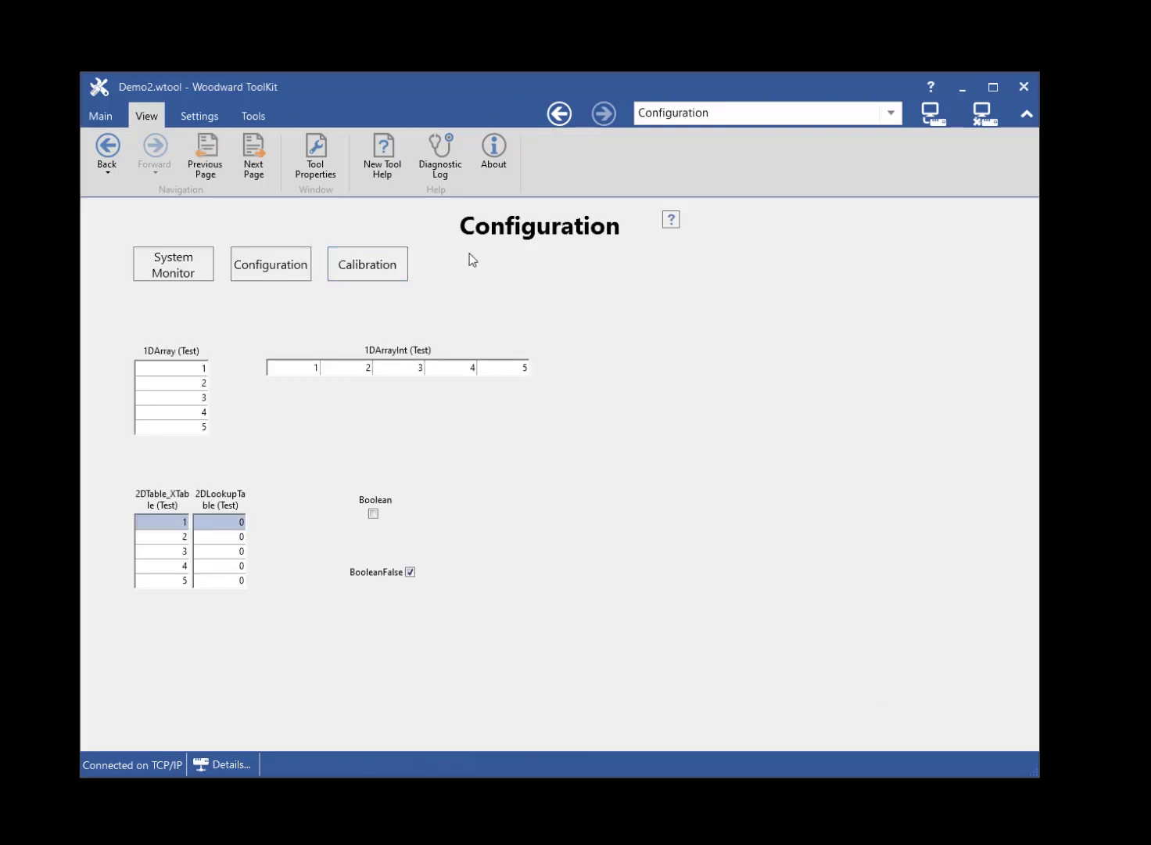
pyautogui.click(671, 220)
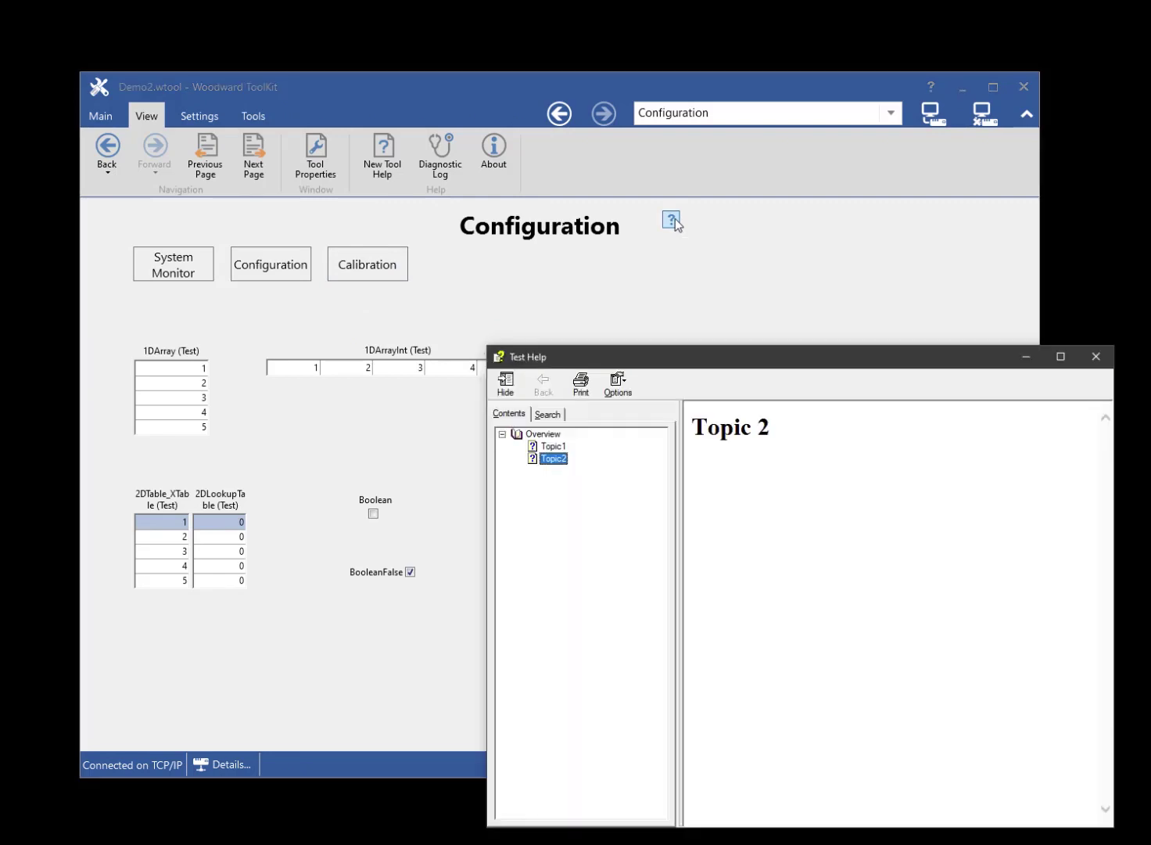
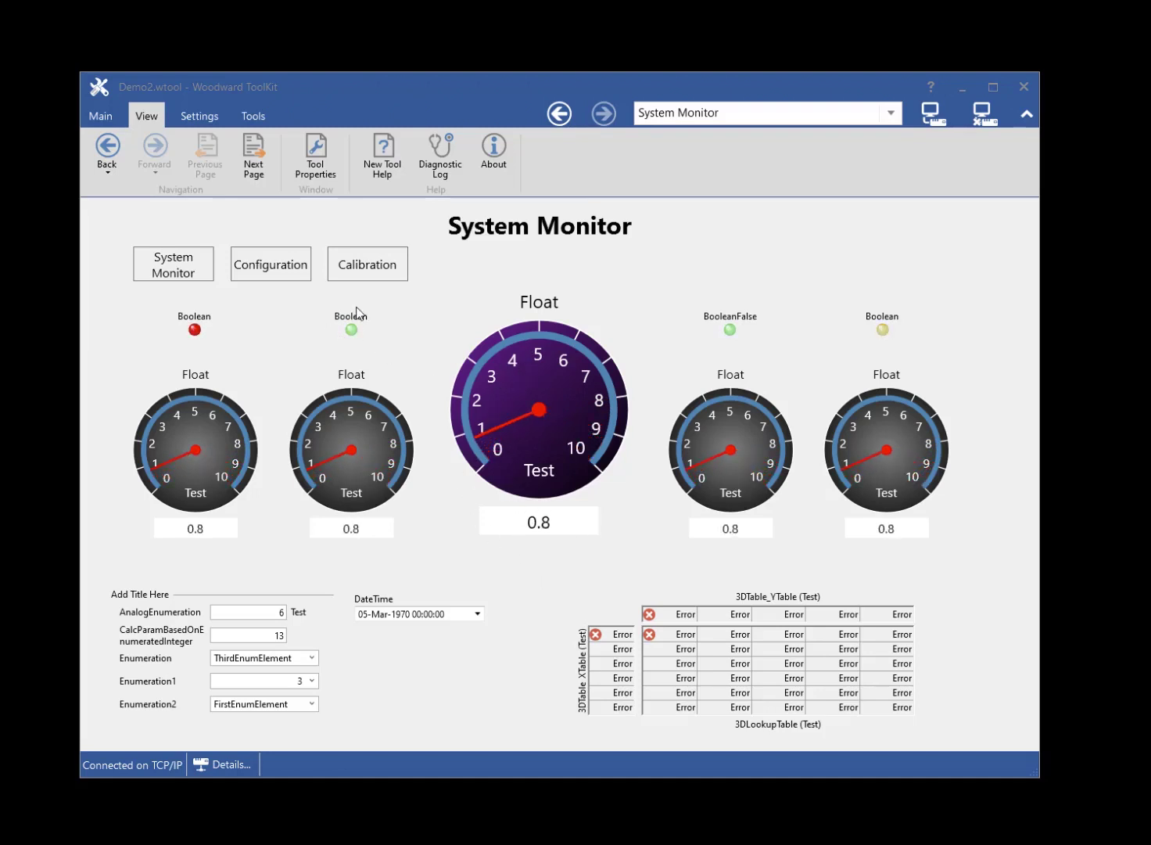
# - Via Calibration, enter 1 in the first Configuration 1DArrayInt cell, then return to System Monitor
pyautogui.click(365, 270)
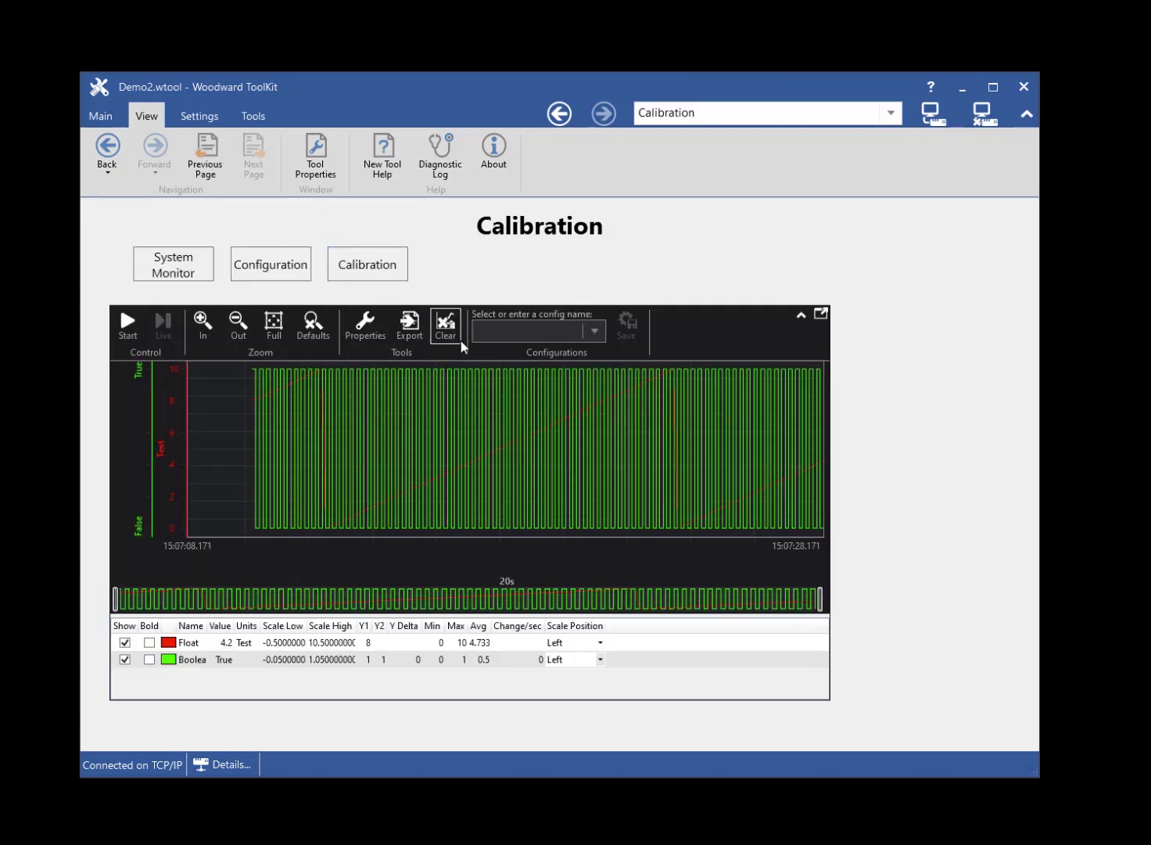
pyautogui.click(274, 266)
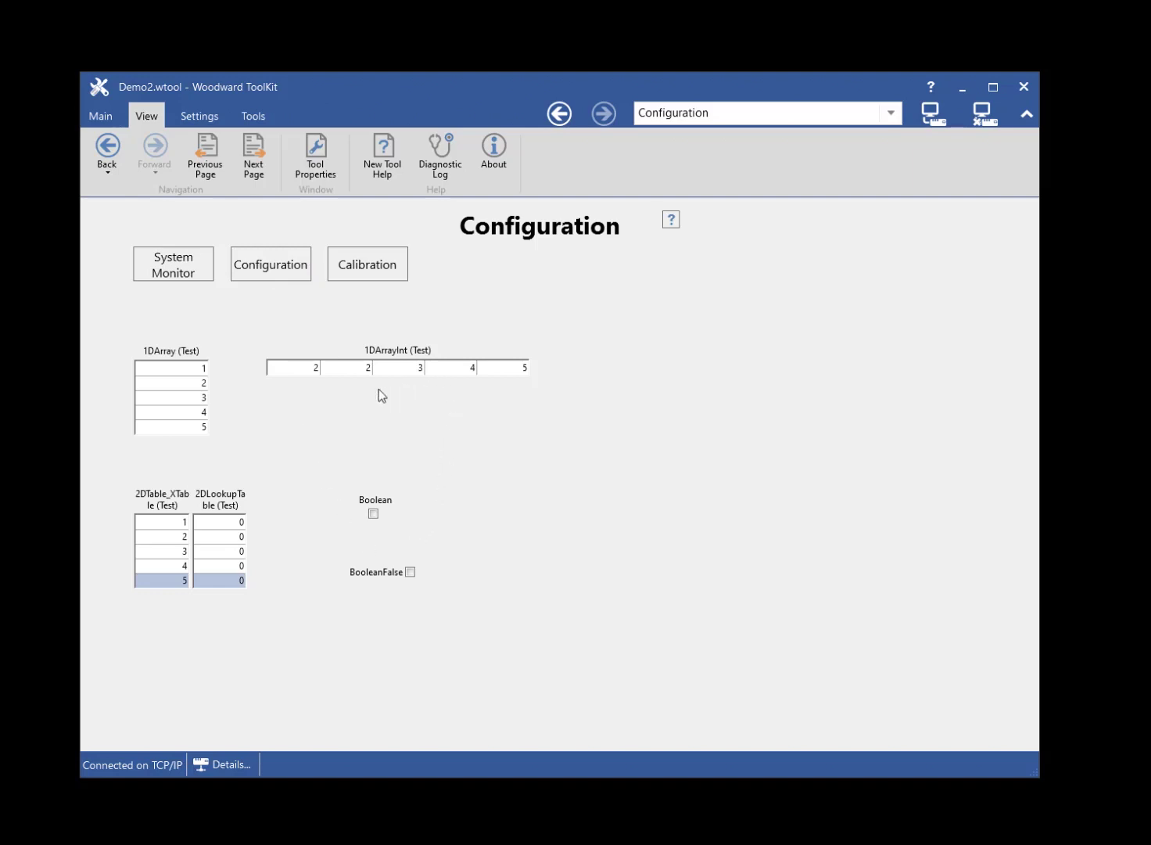
pyautogui.click(299, 364)
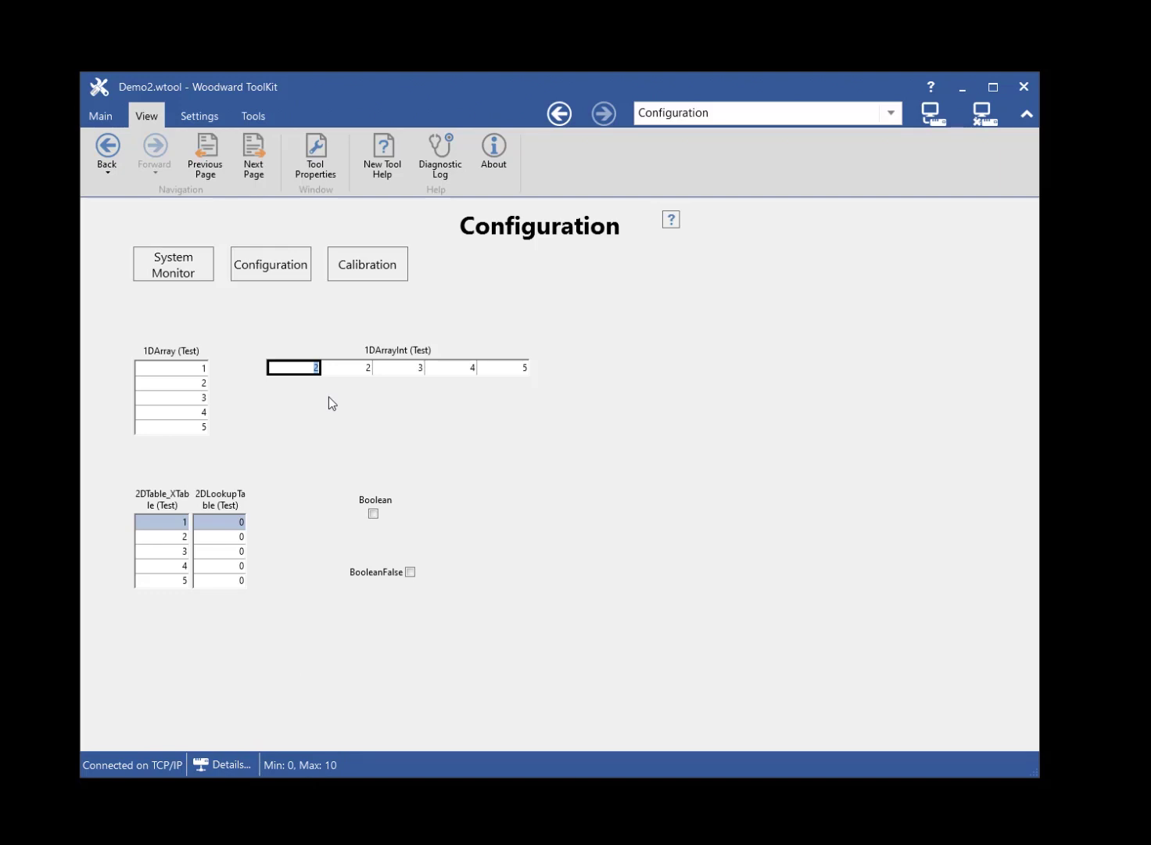
pyautogui.write('1')
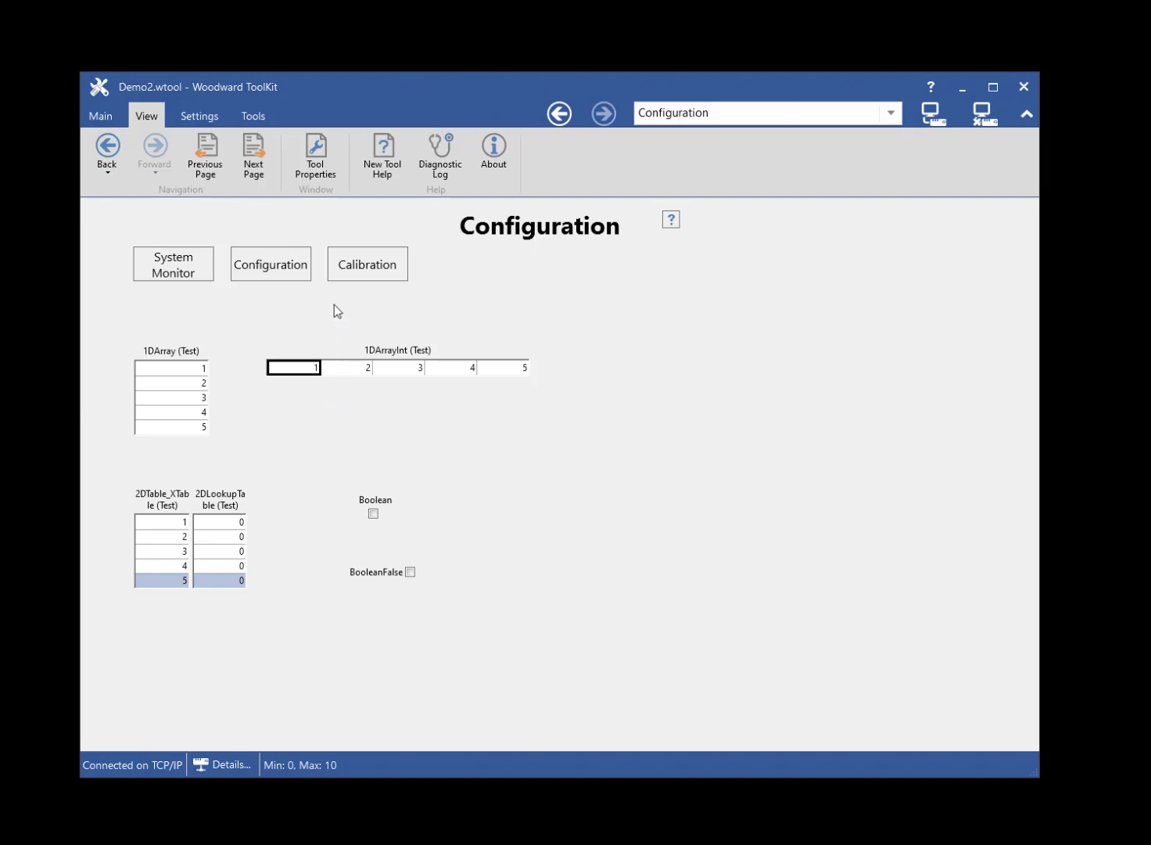
pyautogui.click(172, 265)
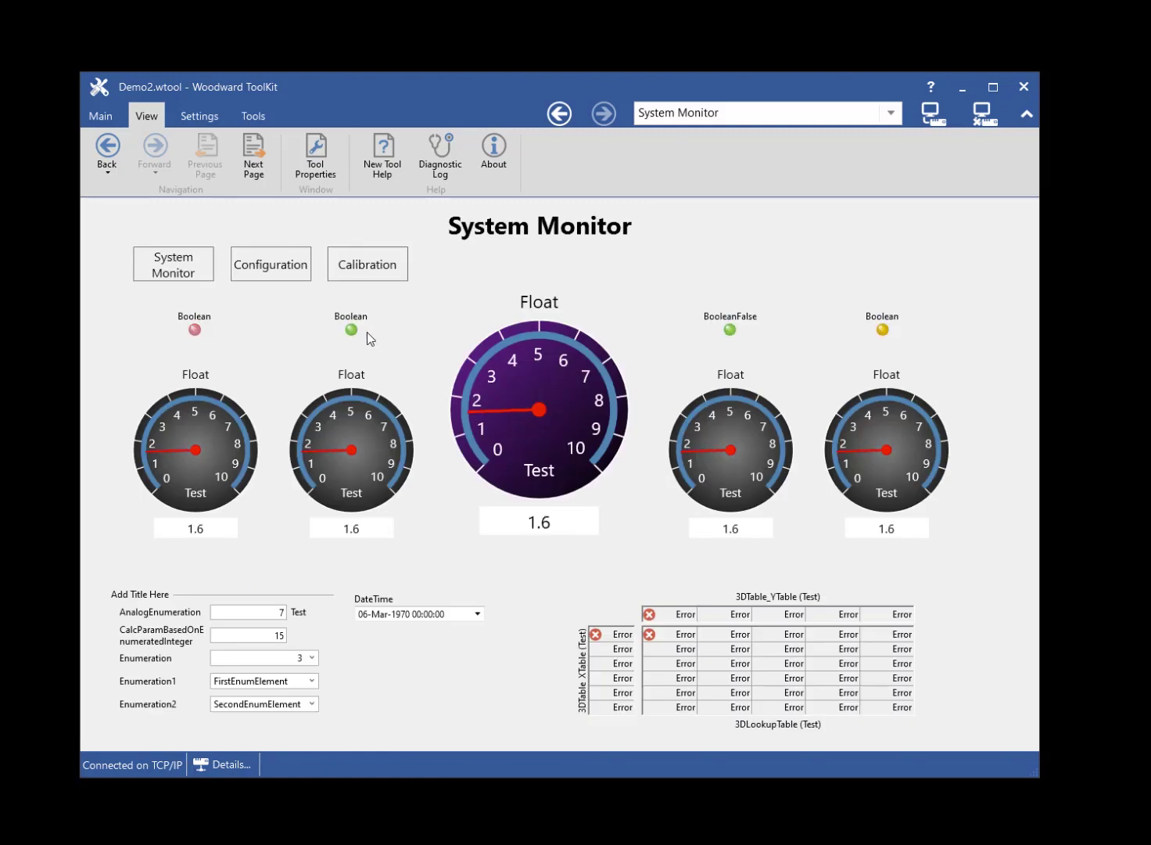
pyautogui.rightClick(538, 432)
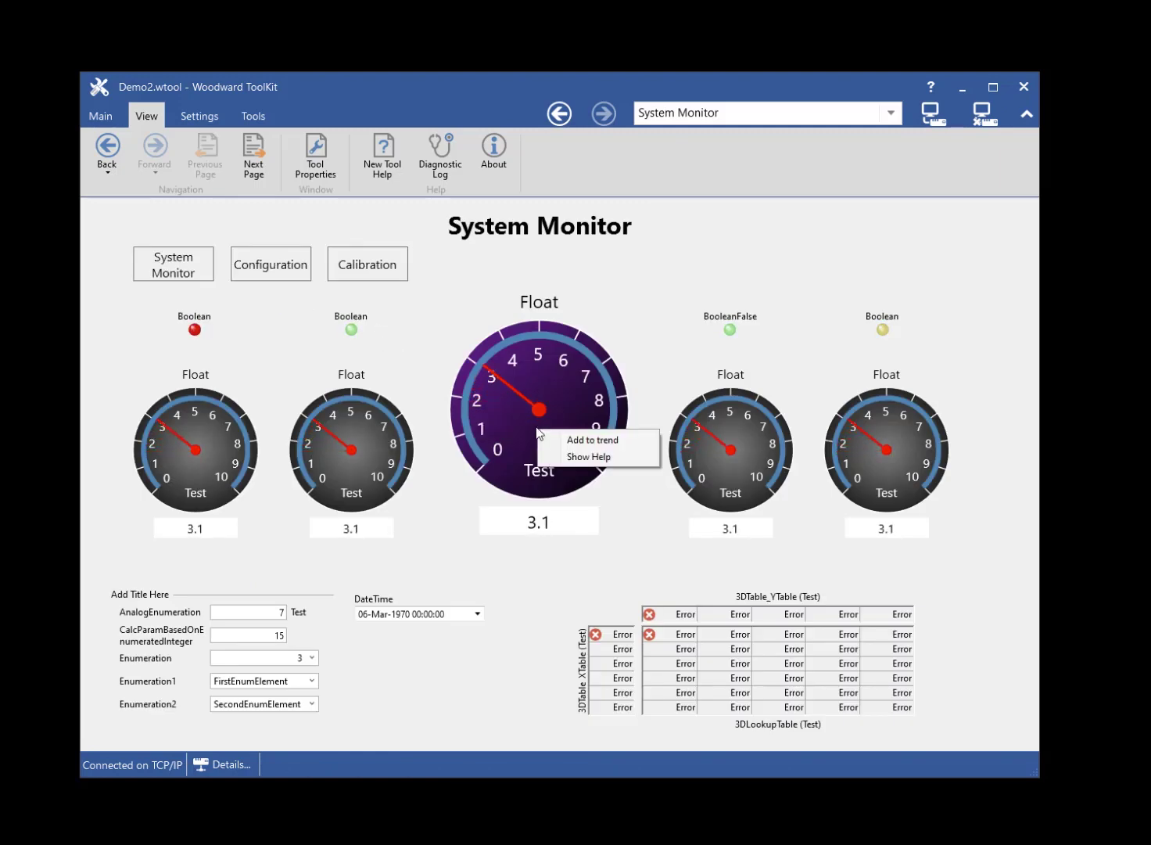
pyautogui.click(593, 441)
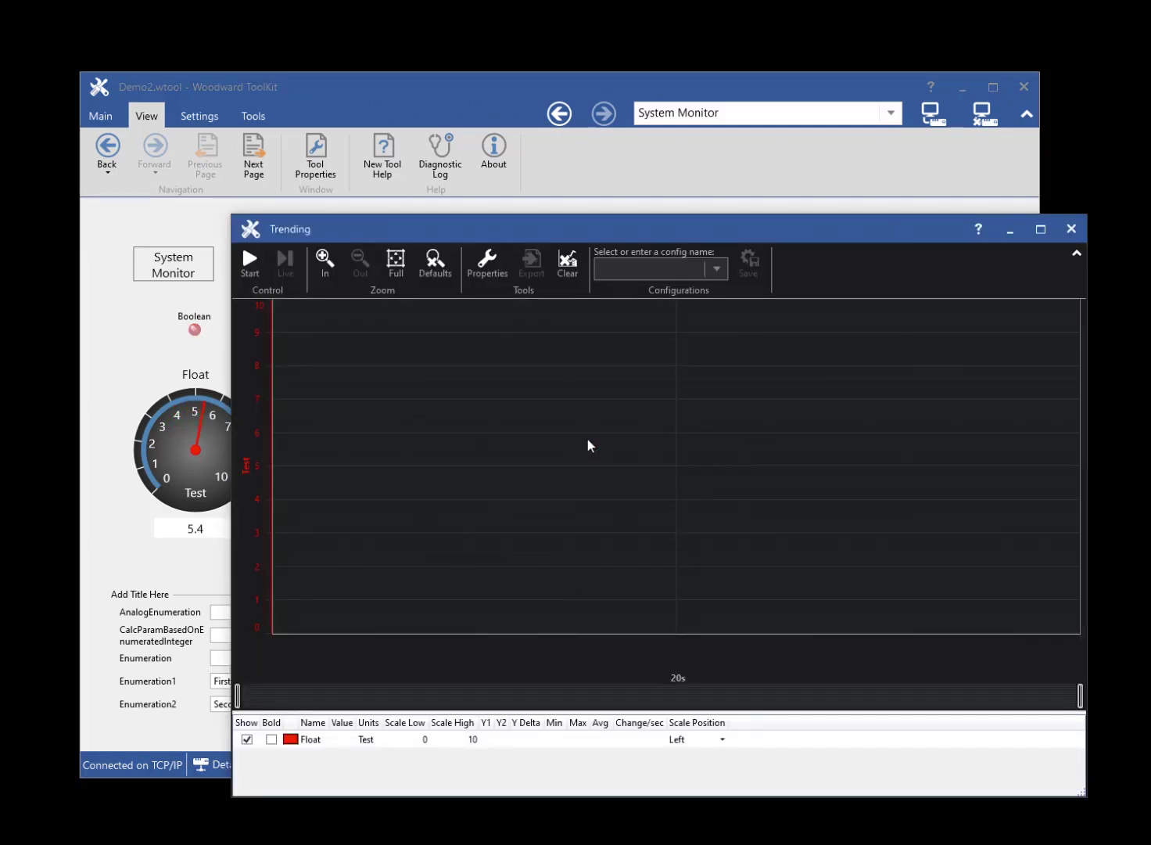
pyautogui.click(247, 266)
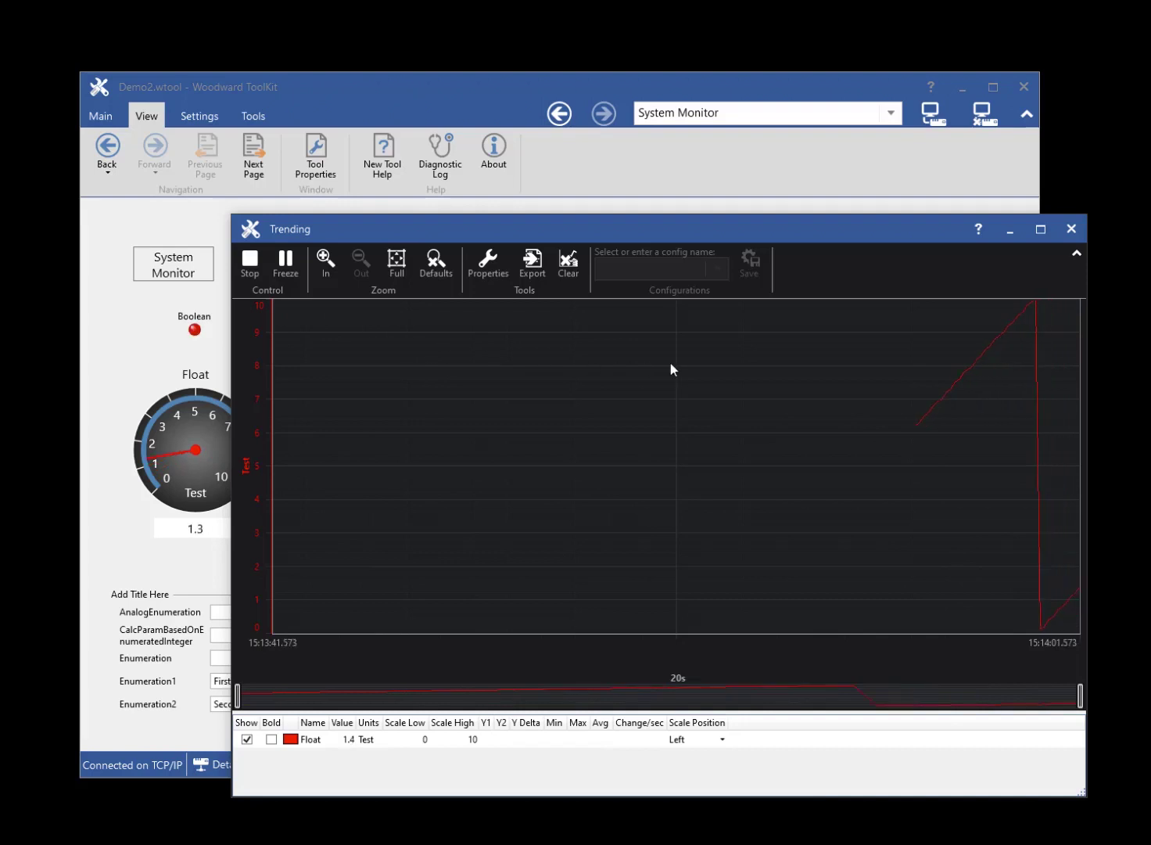
pyautogui.click(1072, 228)
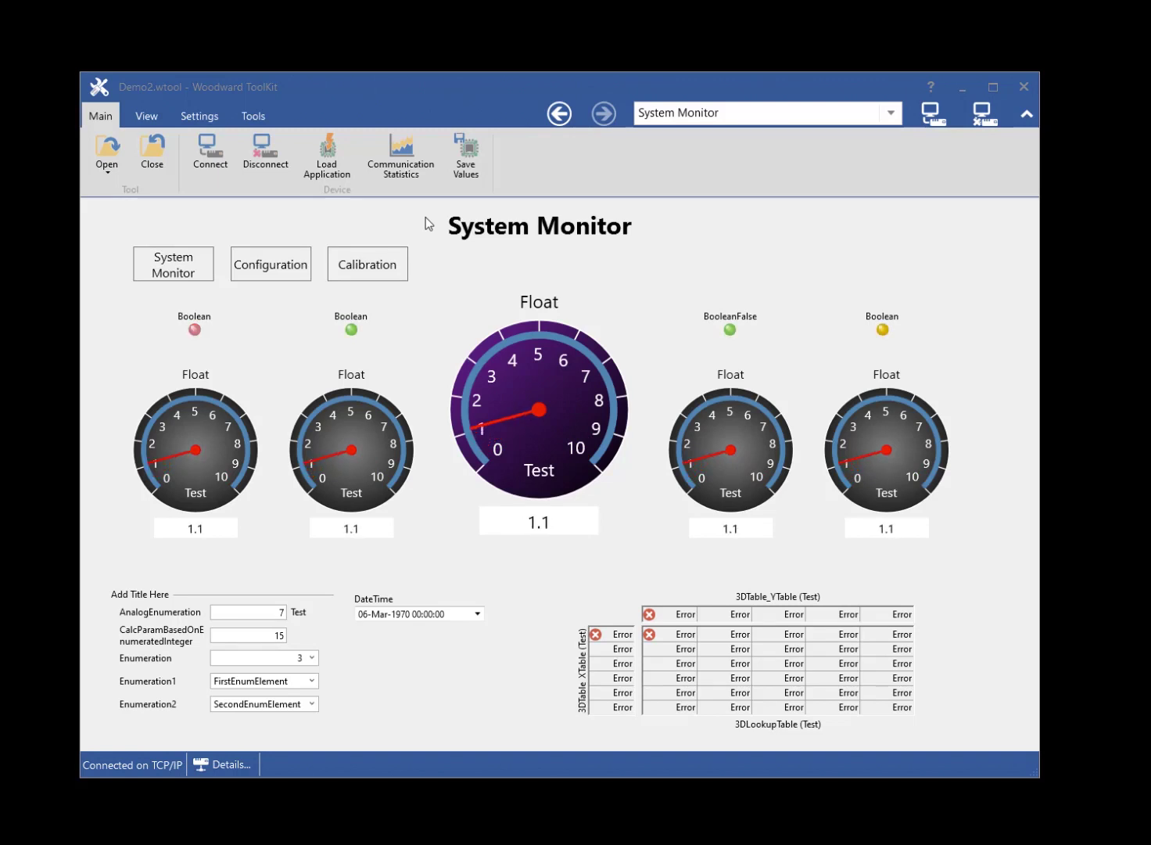
# - Open ToolKit Options and keep recently used tools at 4 after trying 5
pyautogui.click(252, 116)
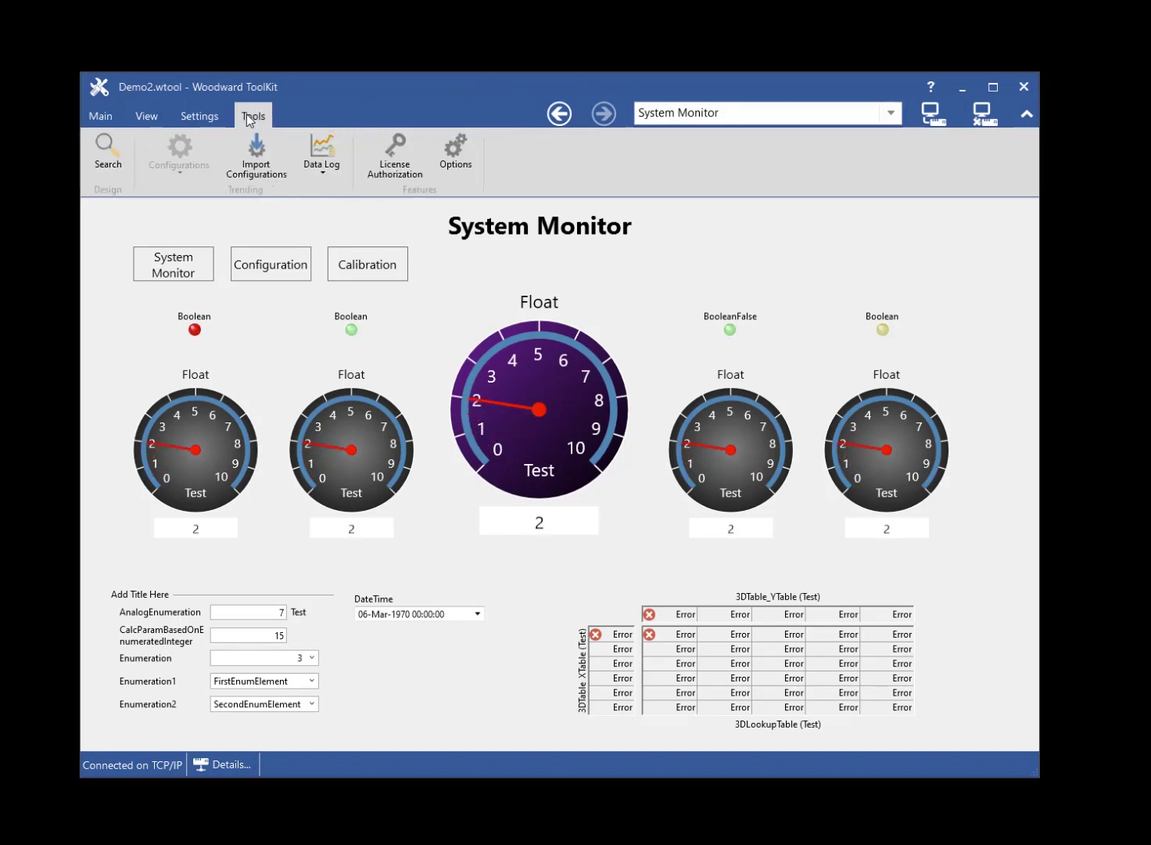
pyautogui.click(454, 163)
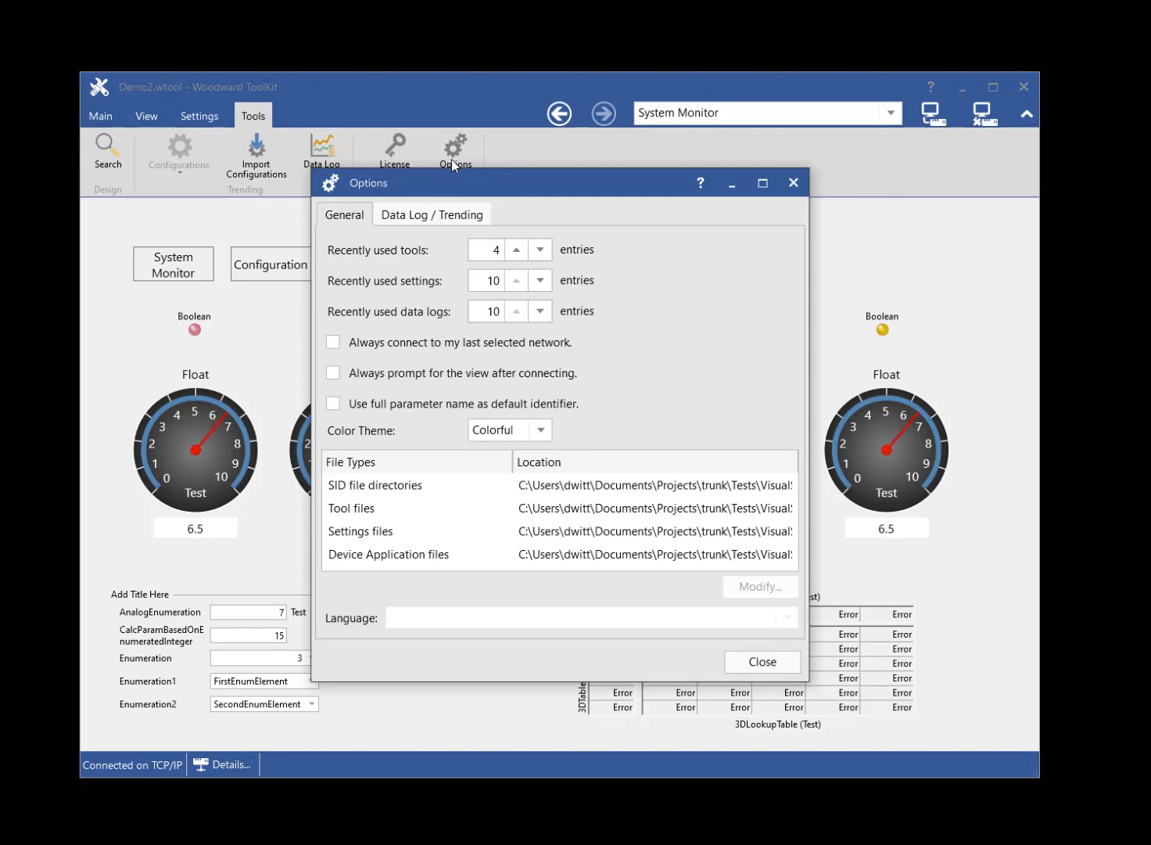
pyautogui.click(517, 250)
pyautogui.click(539, 251)
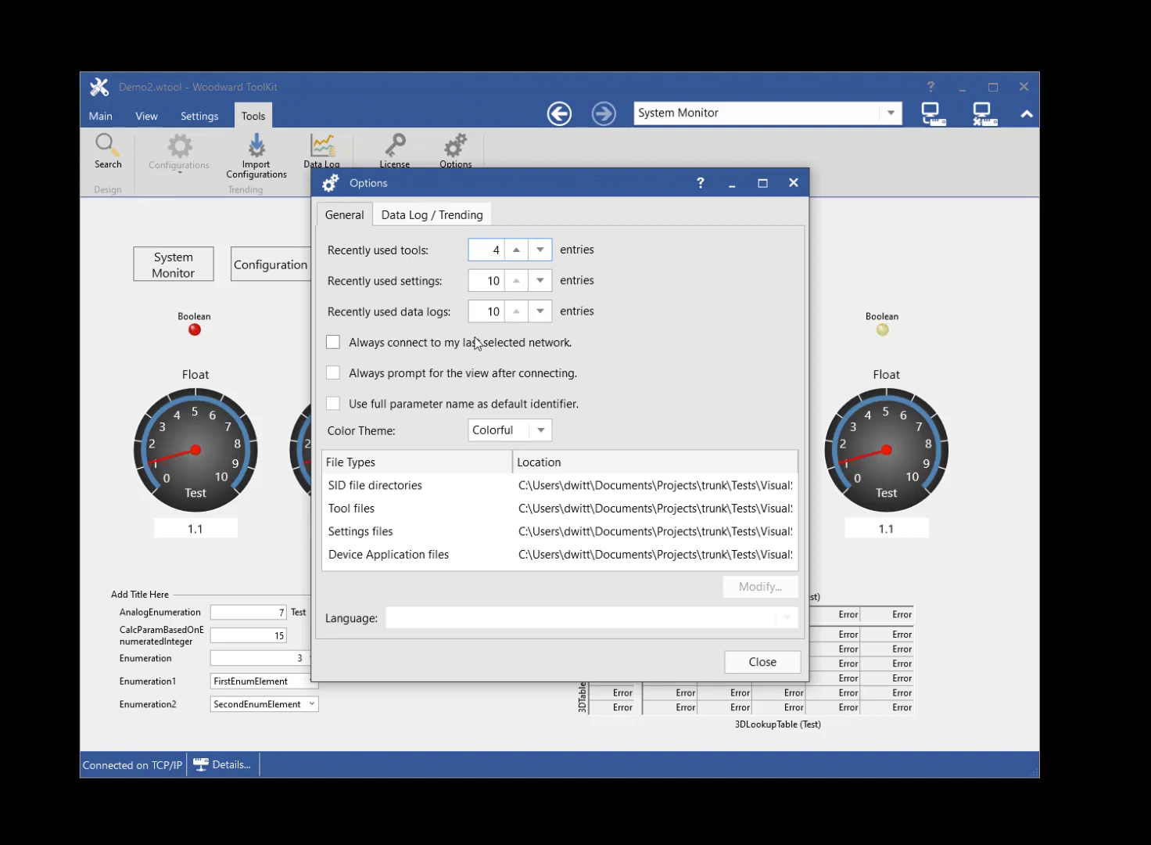
# - Set the Color Theme to Dark Grey instead of Light Grey, and review the Options help
pyautogui.click(539, 432)
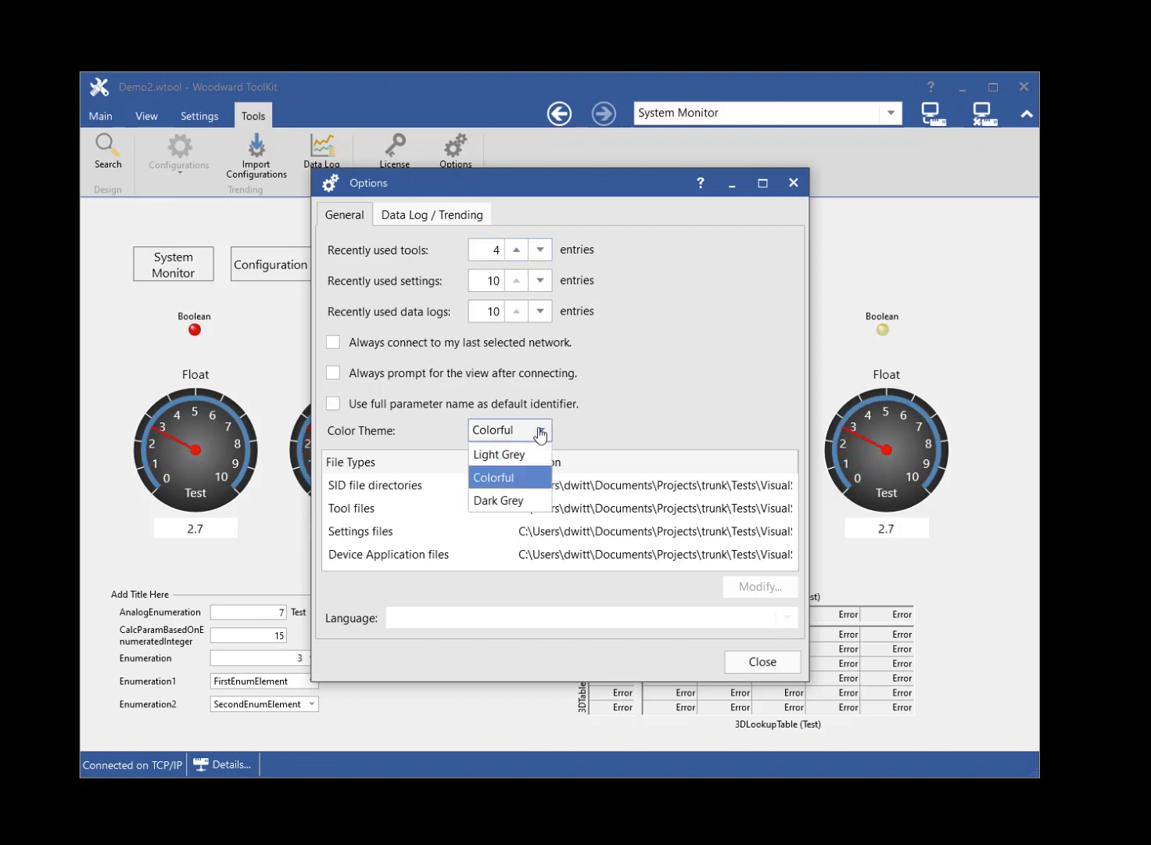
pyautogui.click(512, 454)
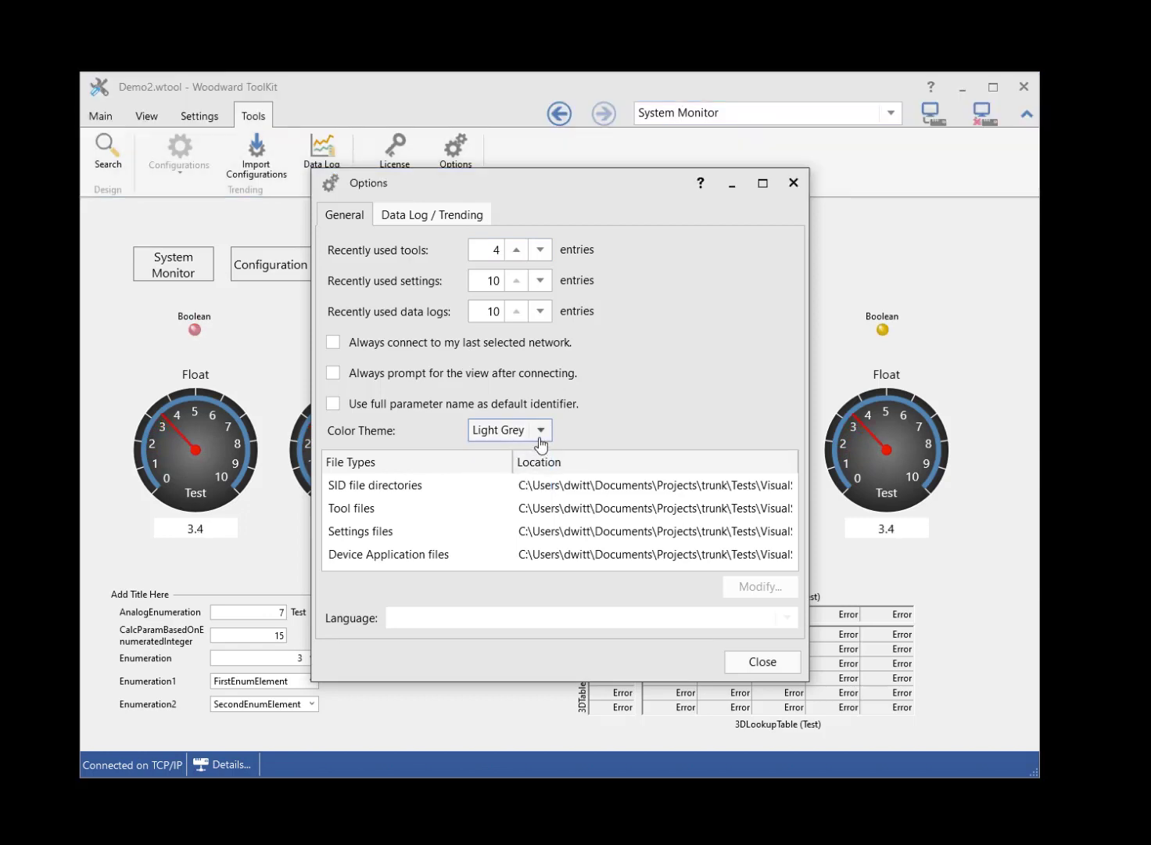
pyautogui.click(541, 432)
pyautogui.click(509, 507)
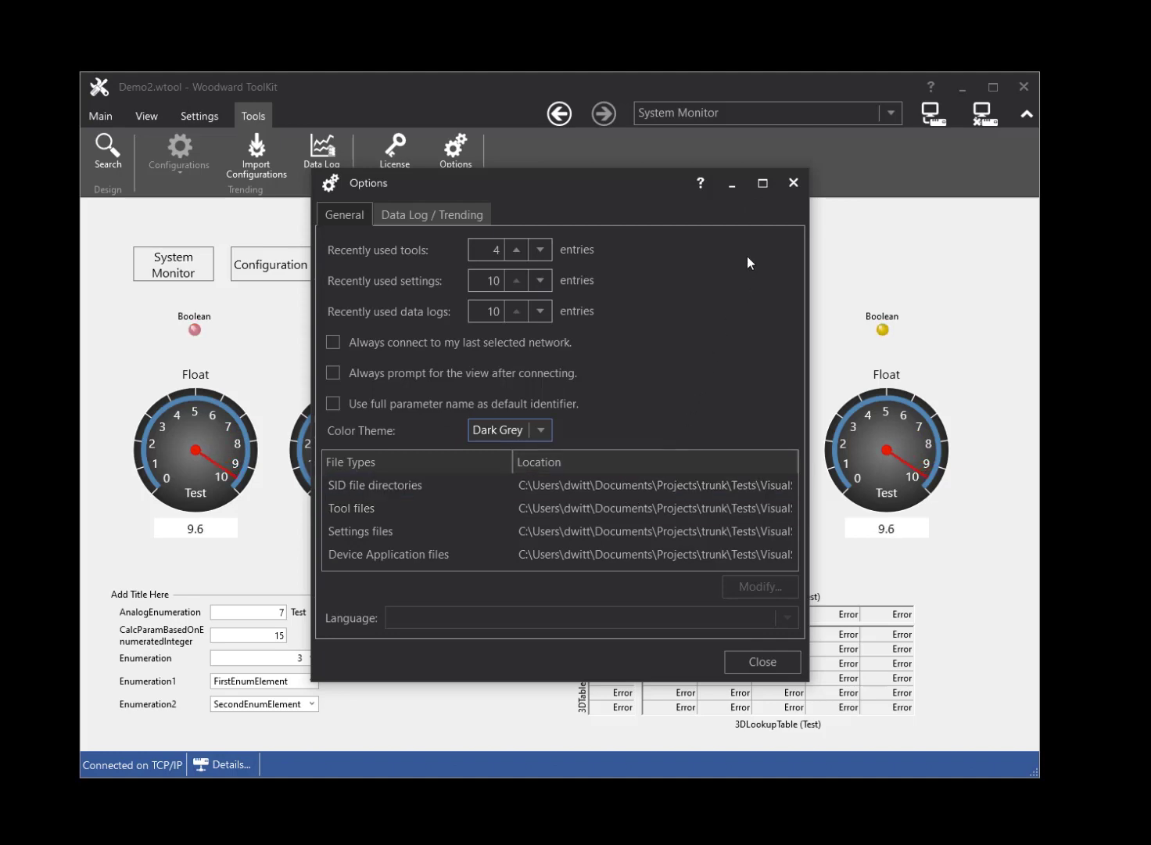
pyautogui.click(700, 184)
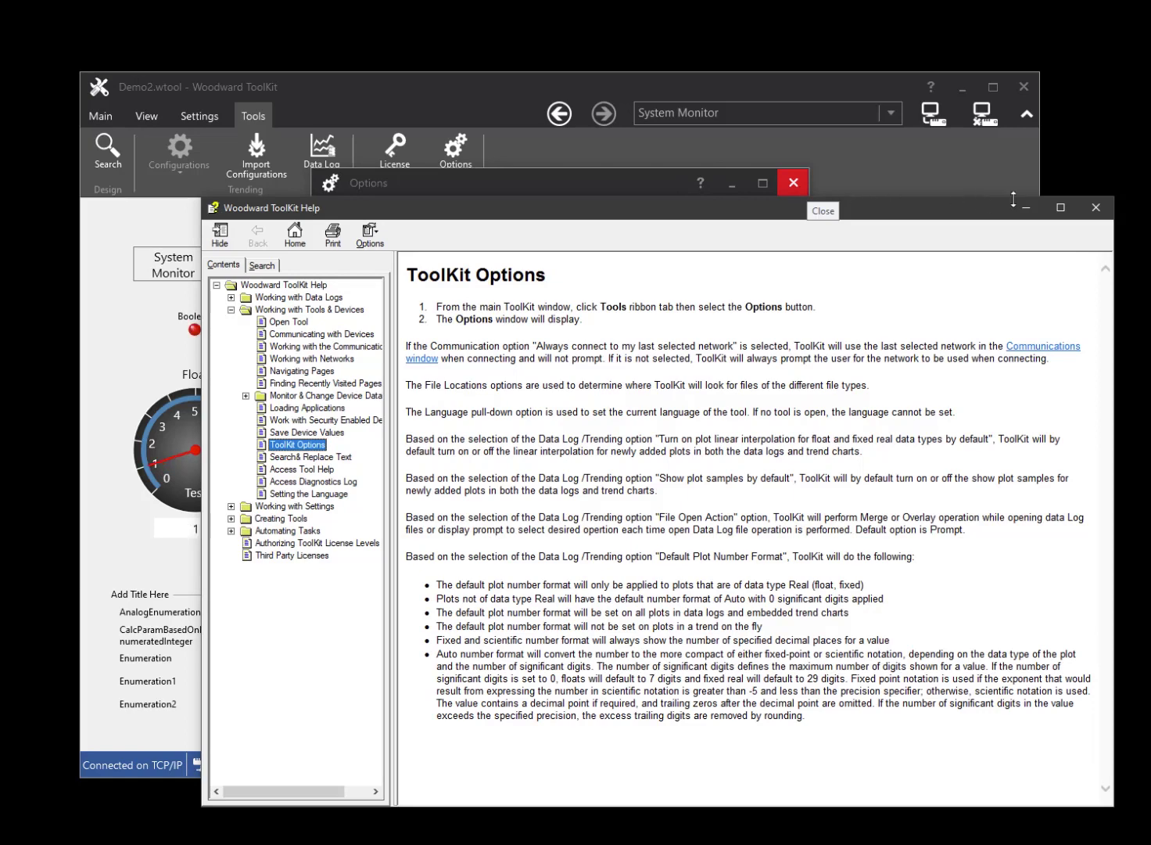
pyautogui.click(1096, 207)
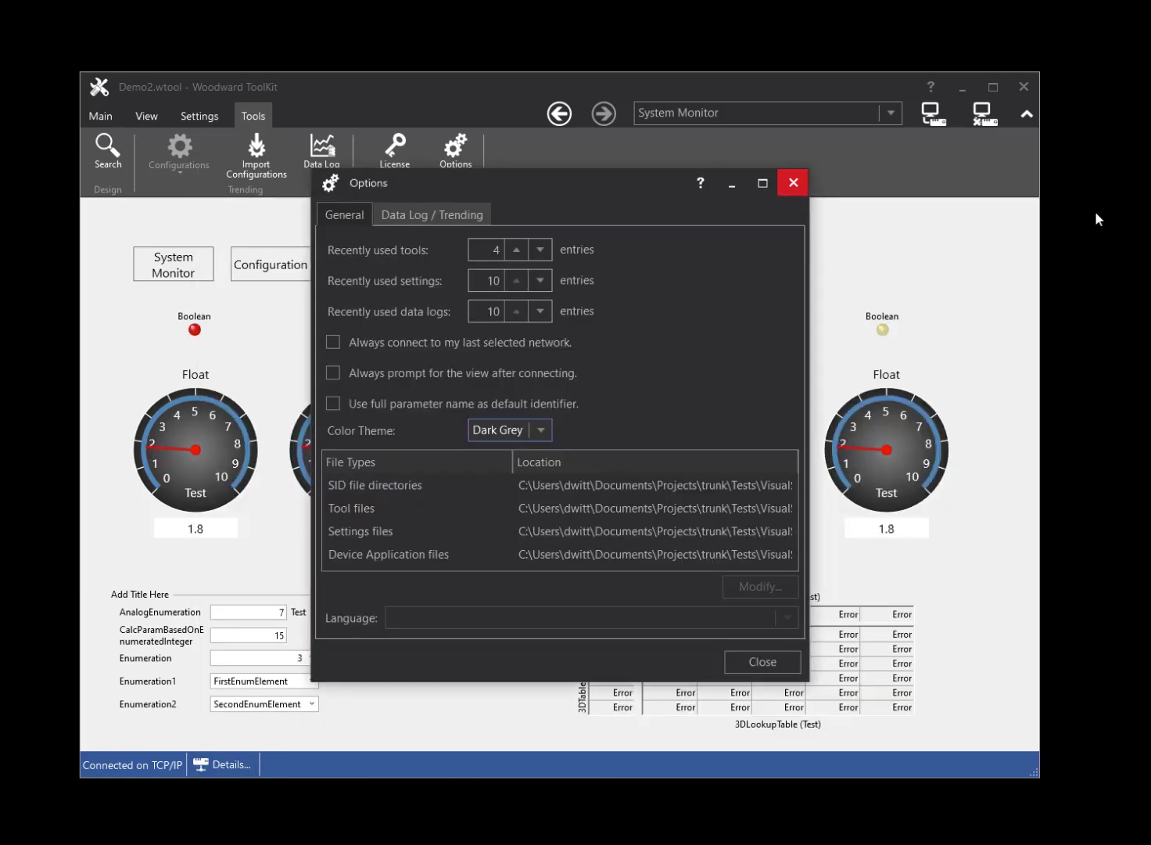